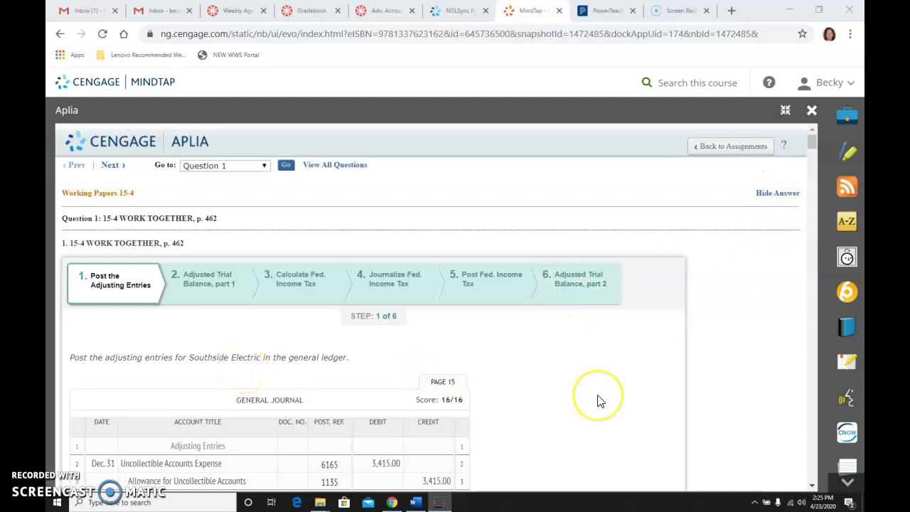
Scroll through step 2's trial balance to verify both totals read 639,062.79 and it scored 2/2
scroll(598, 401, down, 1)
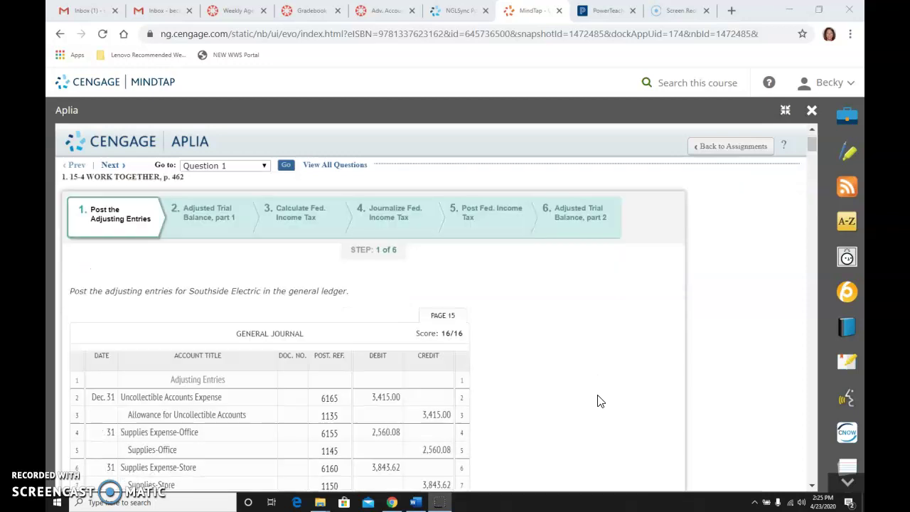
scroll(598, 401, down, 2)
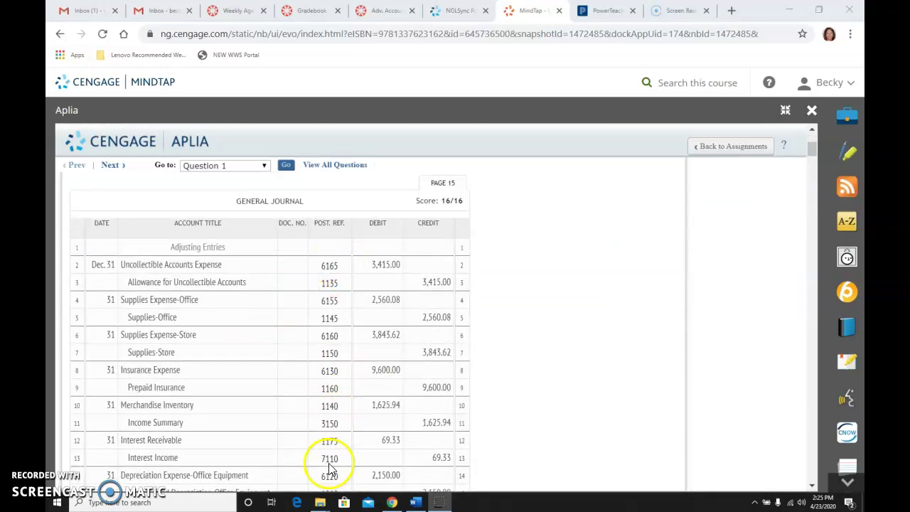
scroll(599, 369, down, 4)
scroll(599, 368, down, 10)
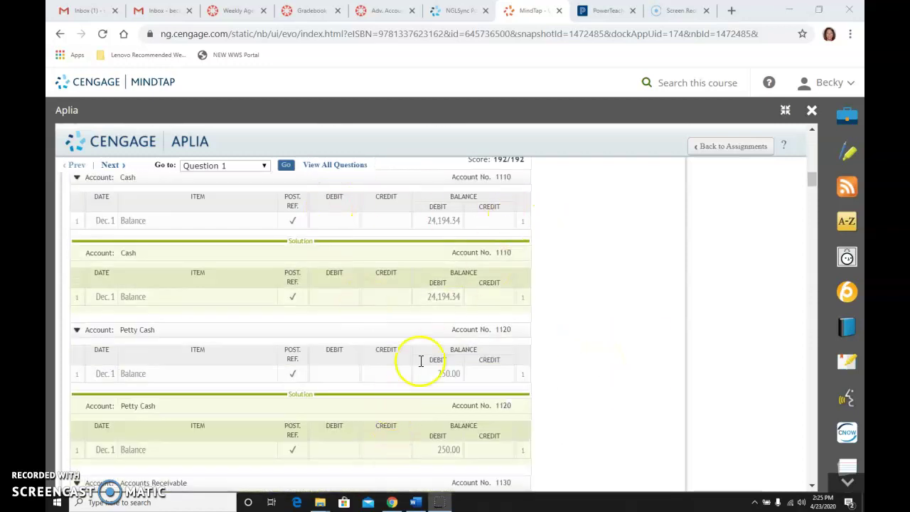
scroll(460, 365, up, 5)
scroll(459, 366, up, 5)
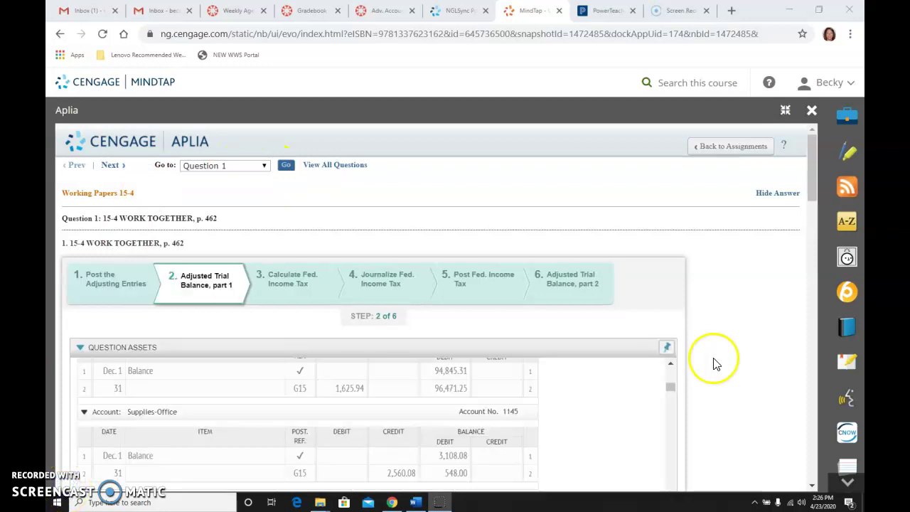
scroll(736, 368, down, 2)
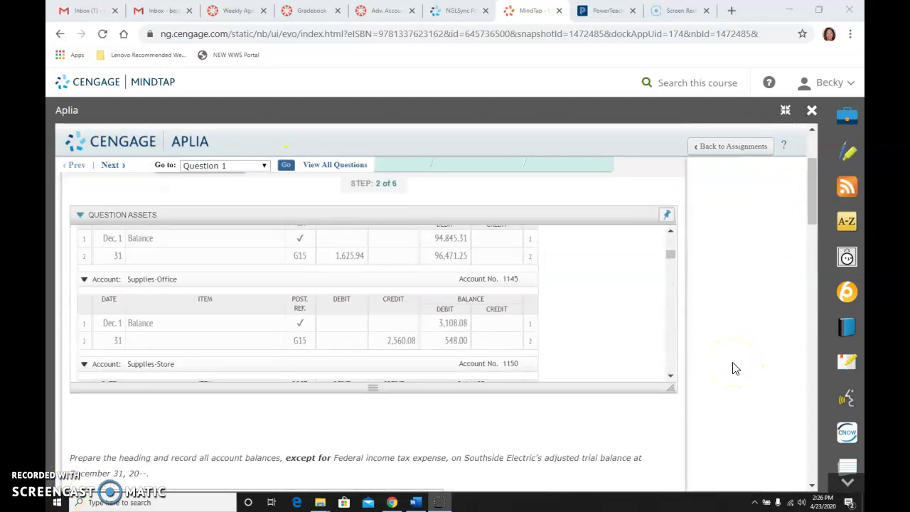
scroll(736, 368, down, 3)
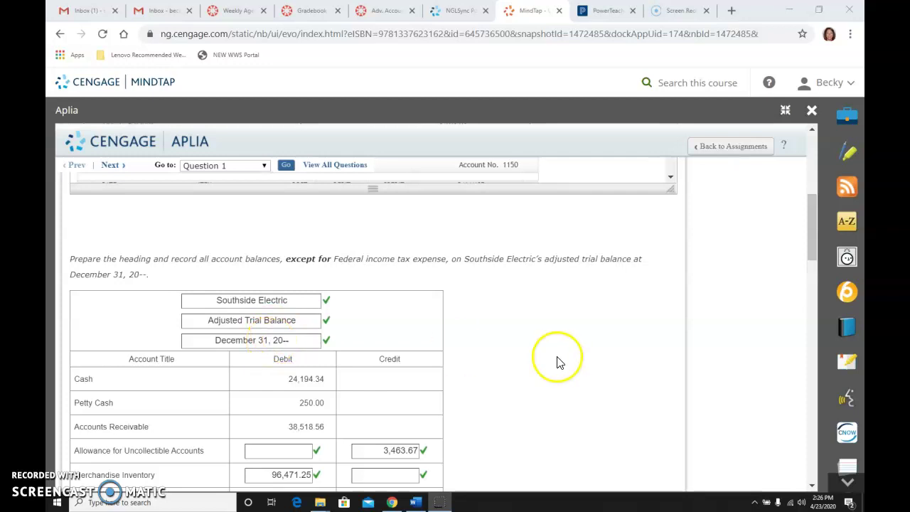
scroll(558, 361, up, 5)
scroll(205, 424, down, 4)
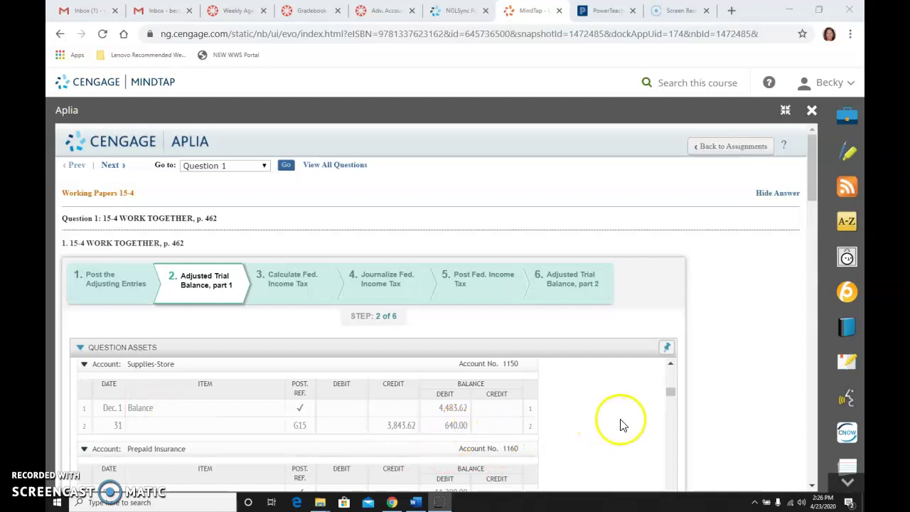
scroll(716, 403, down, 5)
scroll(717, 404, down, 1)
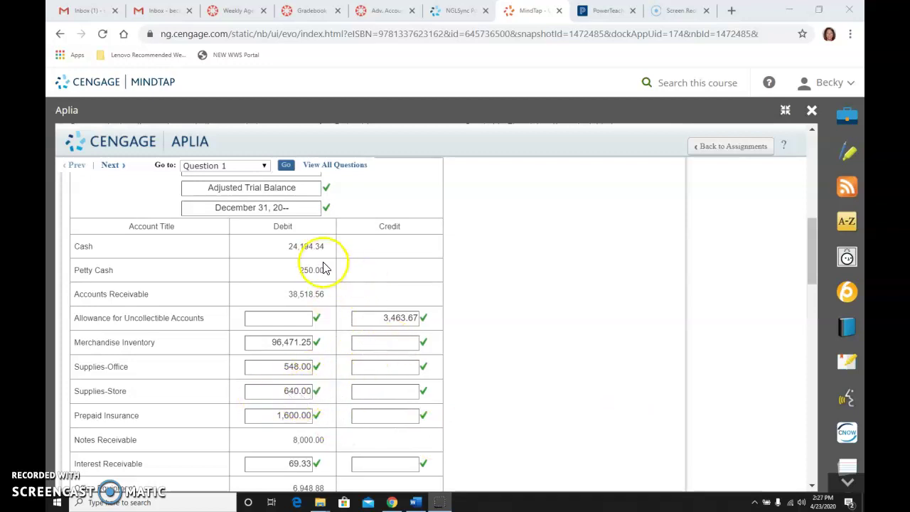
scroll(505, 313, down, 1)
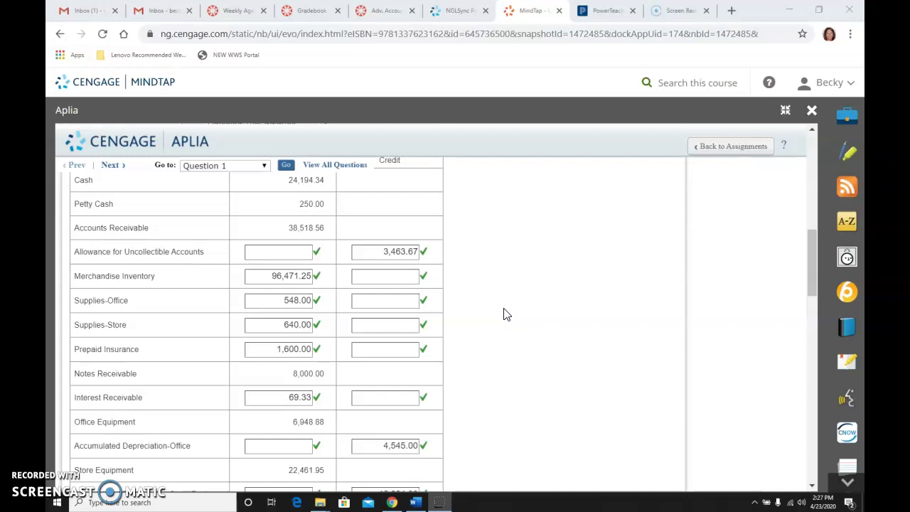
scroll(506, 314, down, 5)
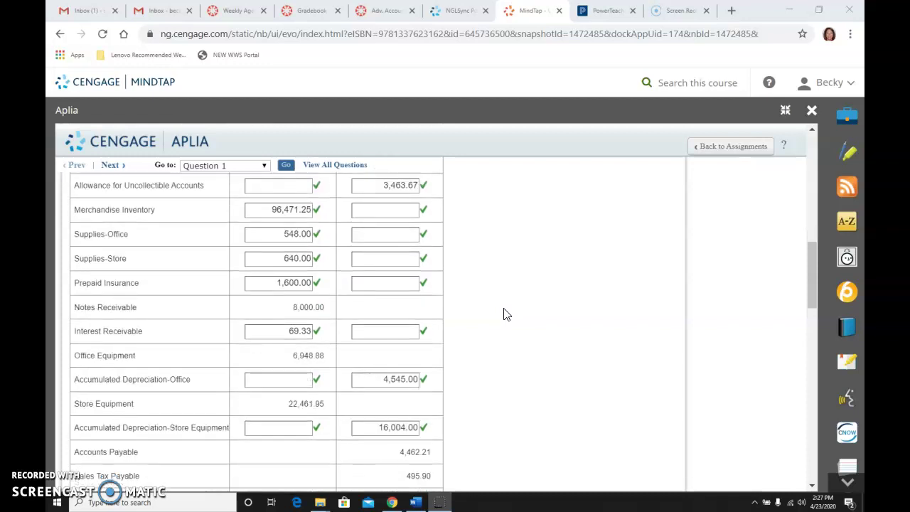
scroll(506, 314, down, 1)
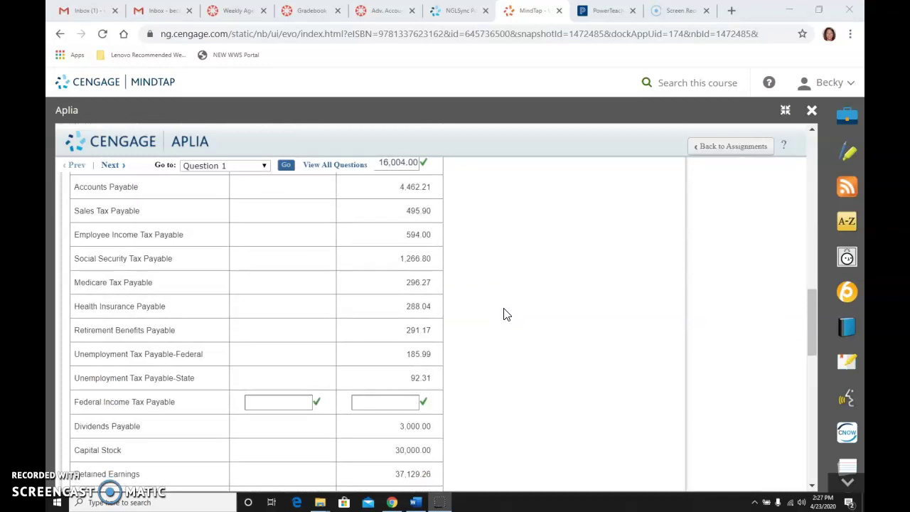
scroll(507, 314, down, 1)
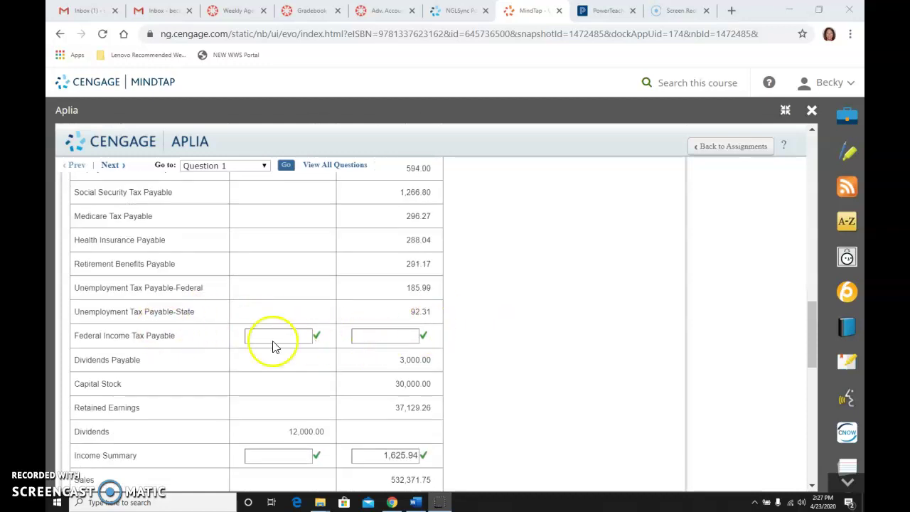
scroll(519, 345, down, 2)
scroll(519, 348, down, 1)
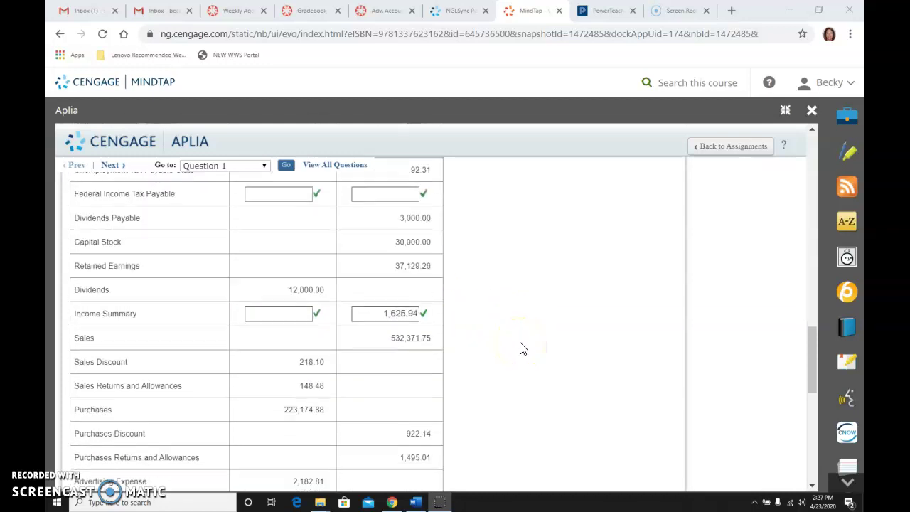
scroll(263, 260, down, 1)
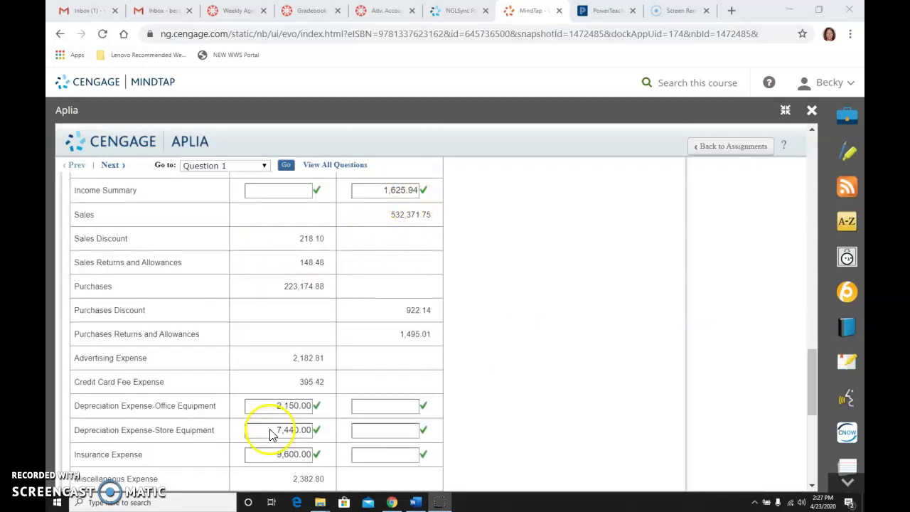
scroll(493, 413, down, 1)
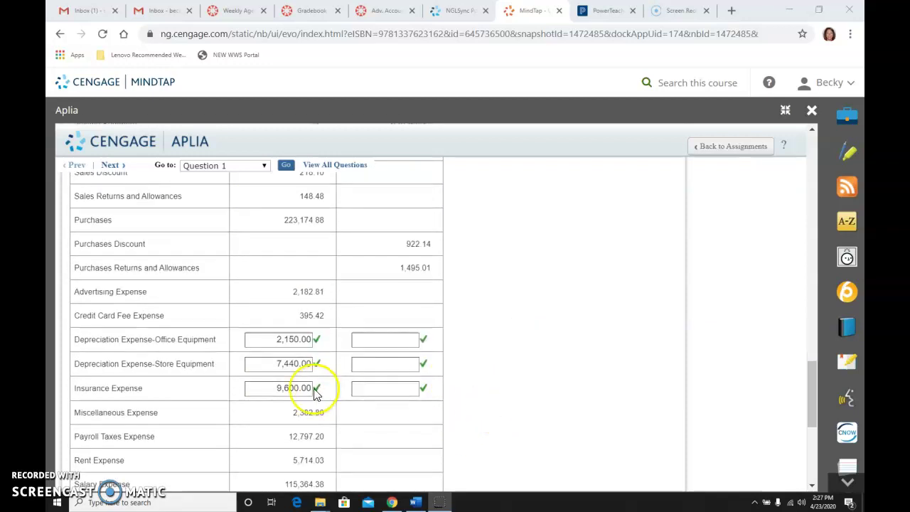
scroll(610, 377, down, 2)
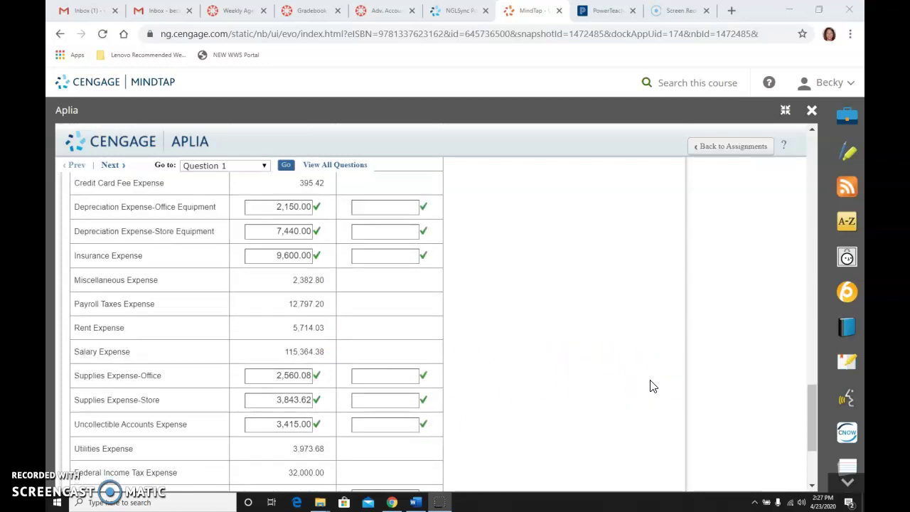
scroll(653, 386, down, 1)
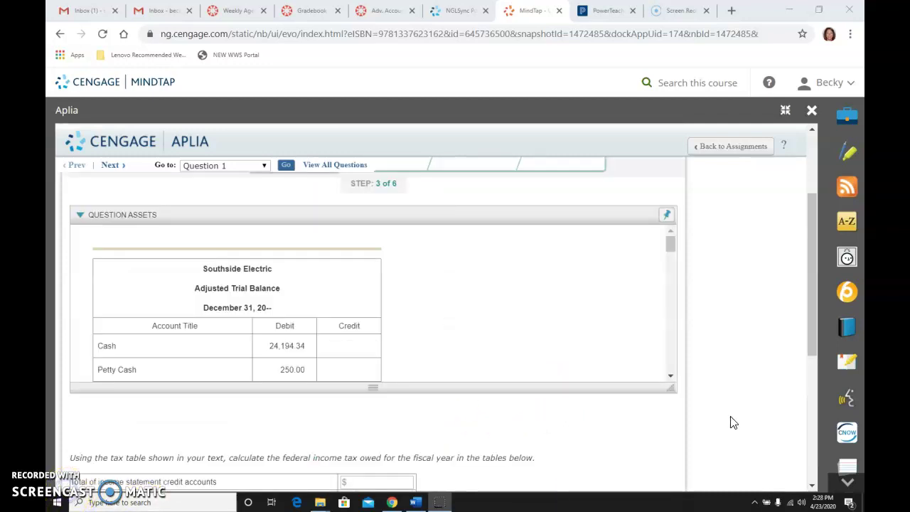
Scroll the 639,062.79 reference trial balance, then down to step 3's empty federal income tax tables
scroll(734, 423, down, 3)
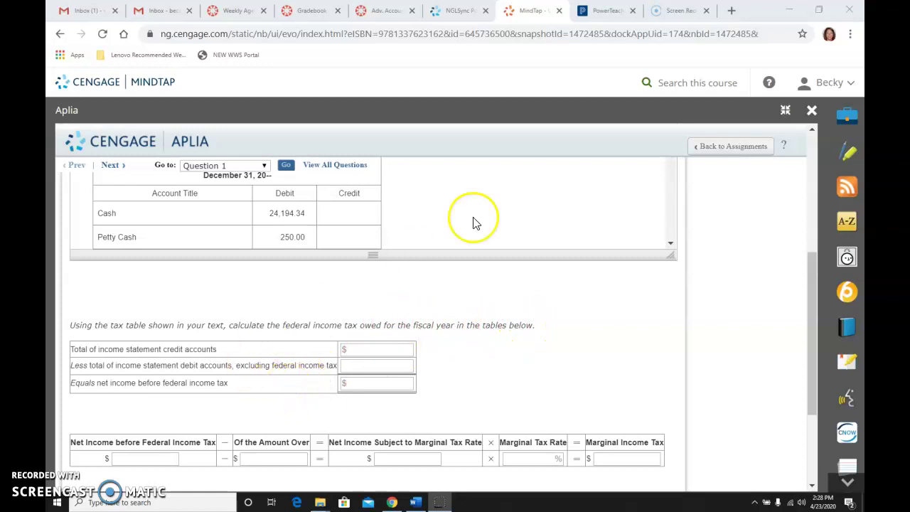
scroll(494, 205, down, 5)
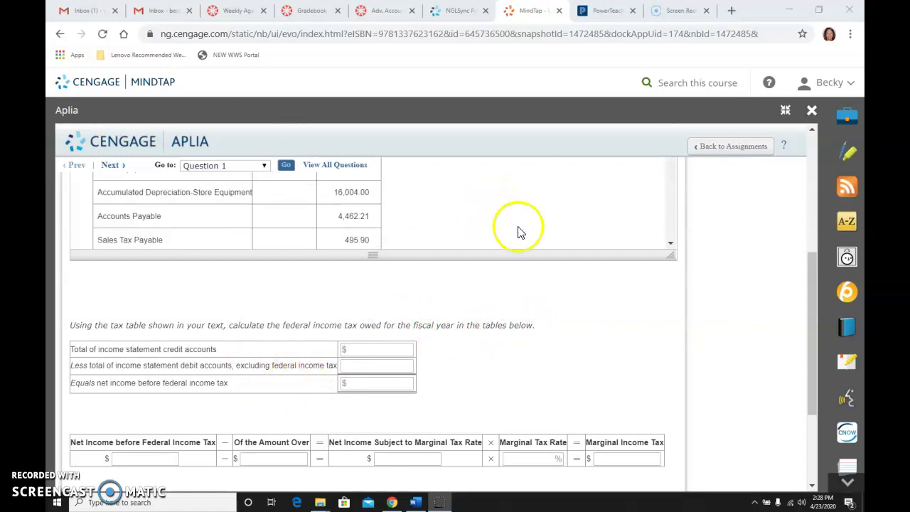
scroll(761, 295, up, 2)
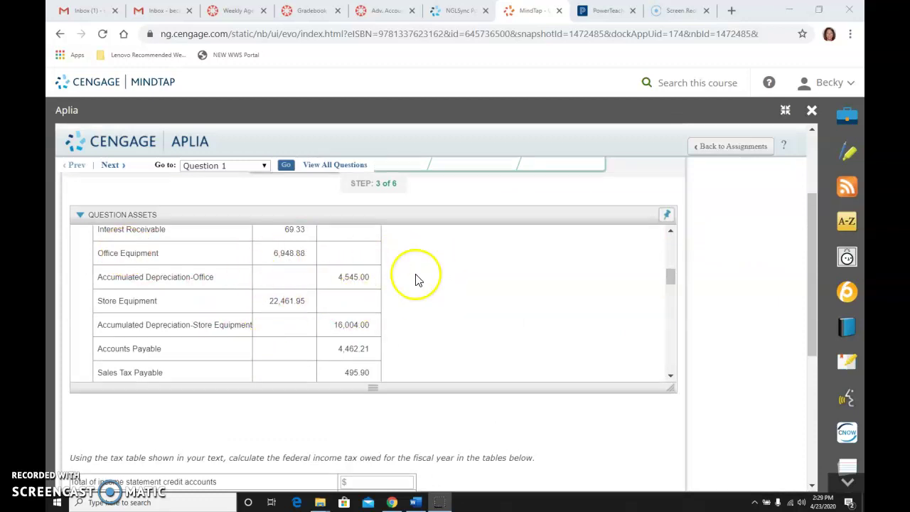
scroll(447, 293, down, 5)
scroll(447, 295, down, 3)
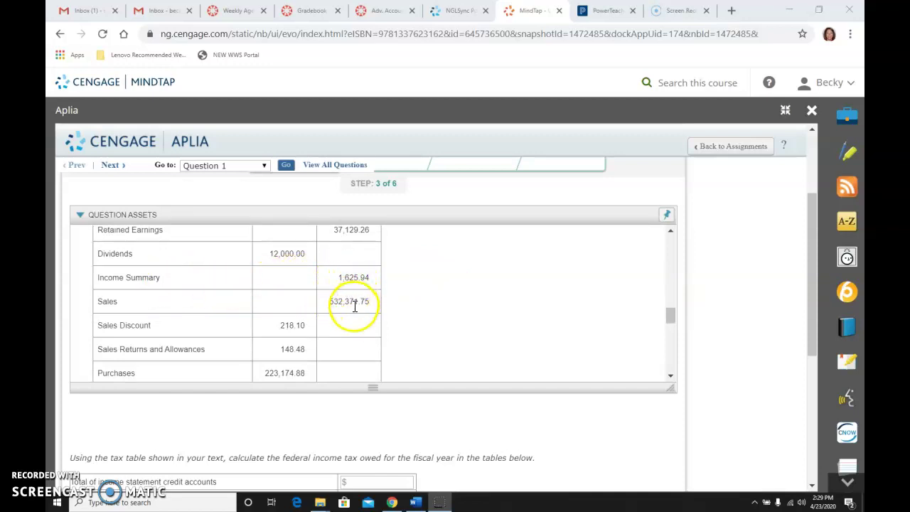
scroll(424, 297, down, 1)
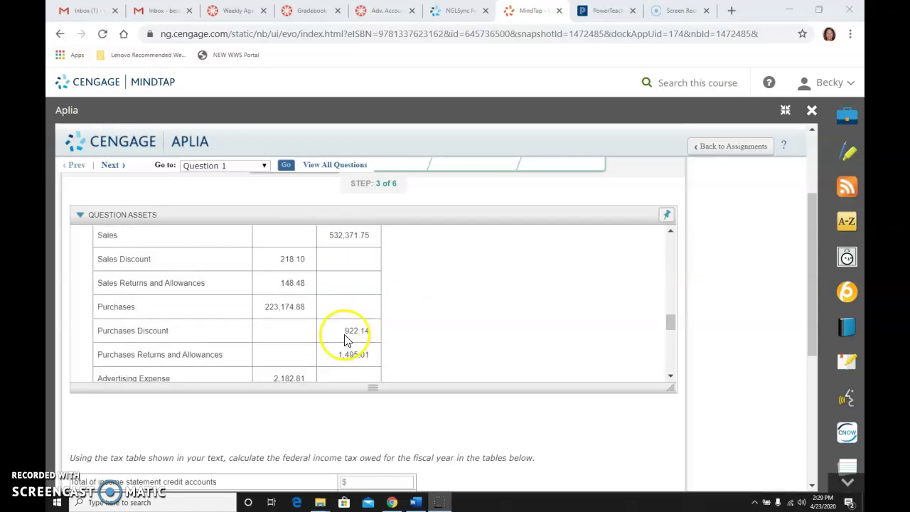
scroll(418, 336, down, 3)
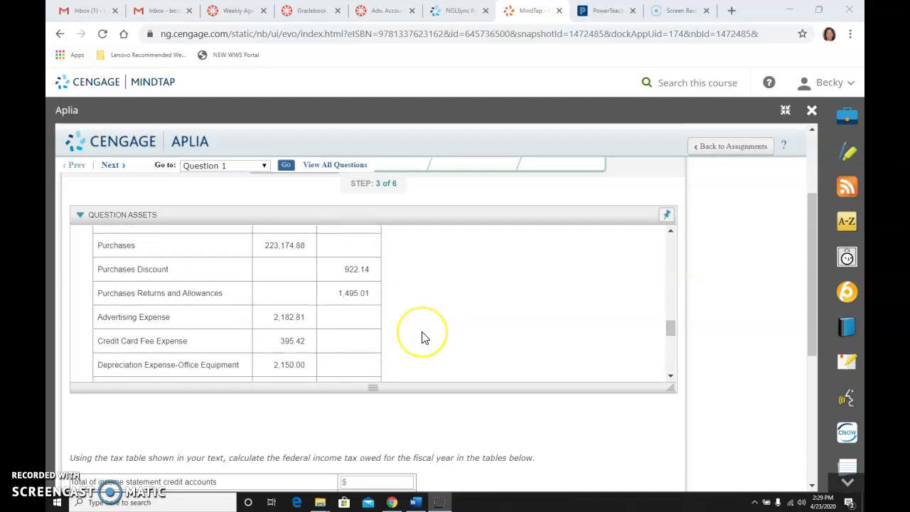
scroll(422, 337, down, 4)
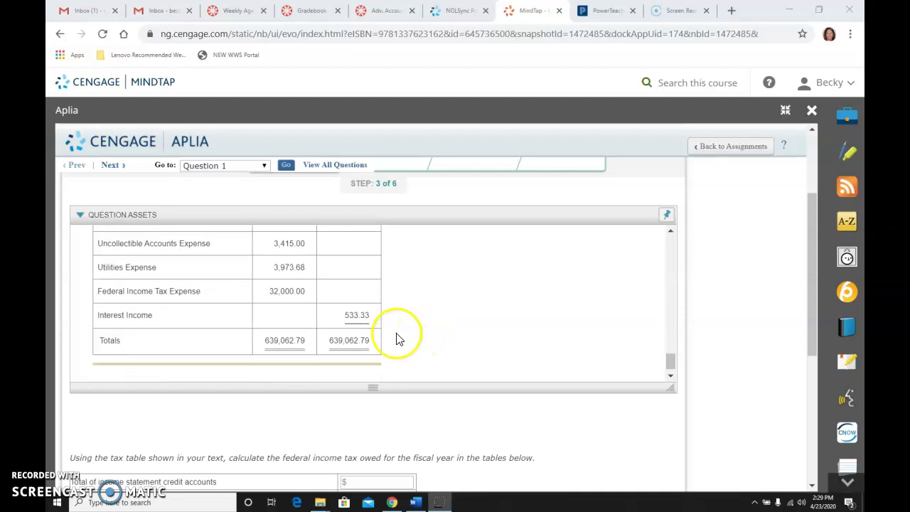
scroll(426, 313, down, 1)
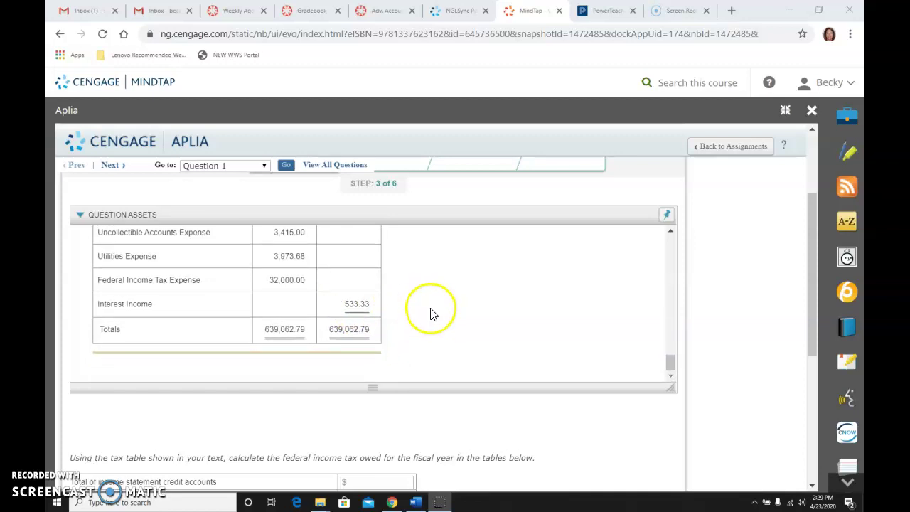
scroll(490, 444, down, 3)
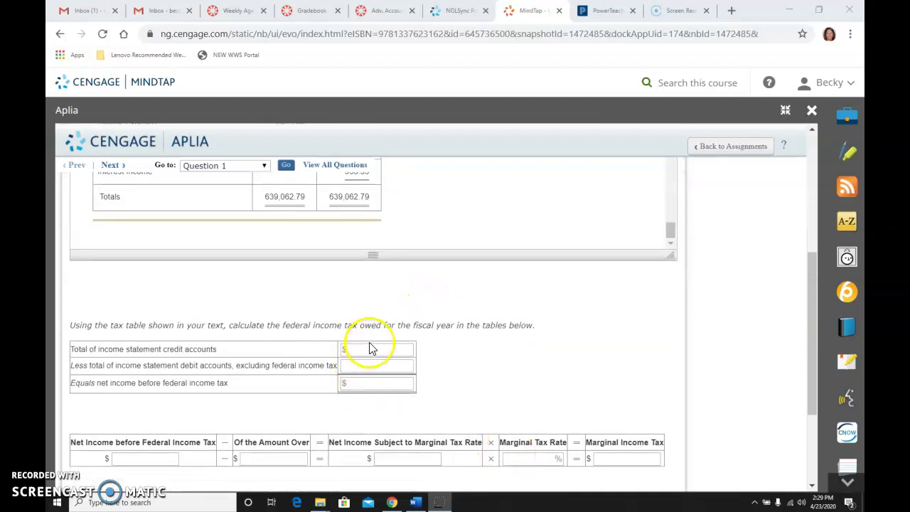
Enter the income statement totals, subtracting 395,360.48 debits to get $141,587.69 net income
click(369, 350)
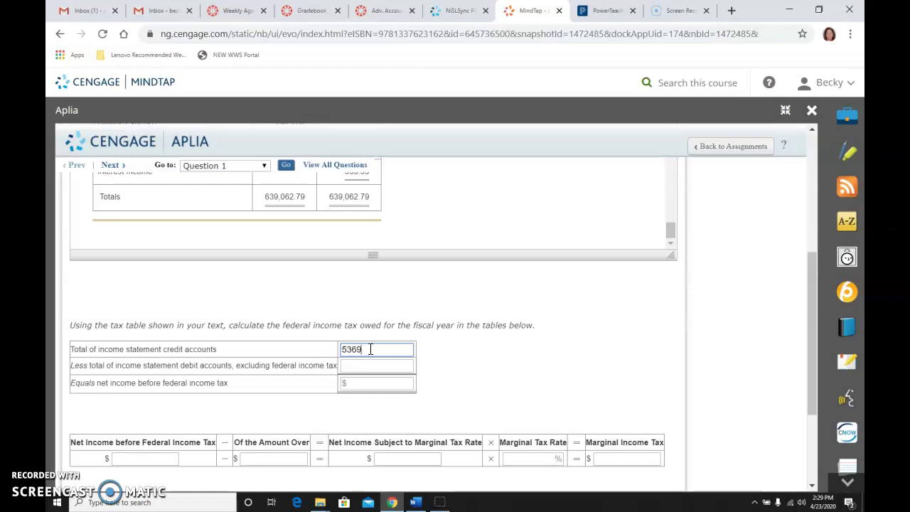
click(371, 367)
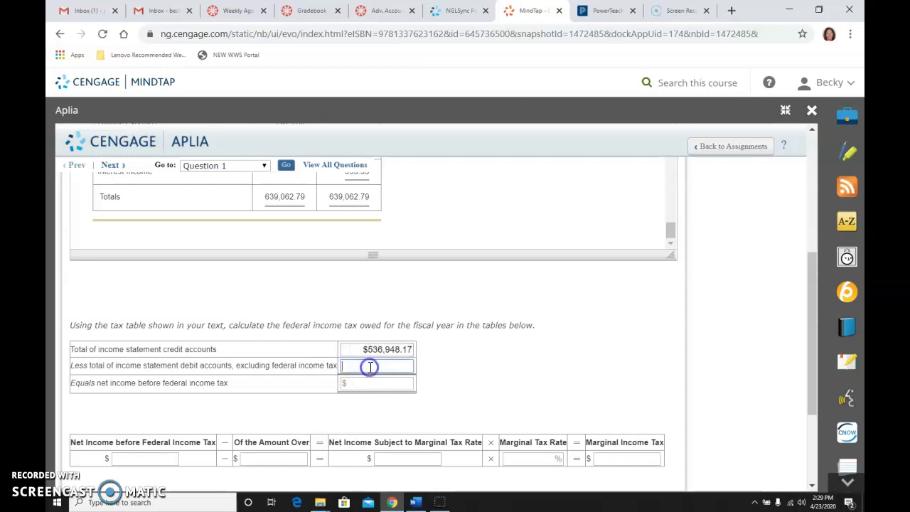
scroll(455, 334, up, 3)
scroll(439, 410, up, 3)
scroll(438, 410, up, 3)
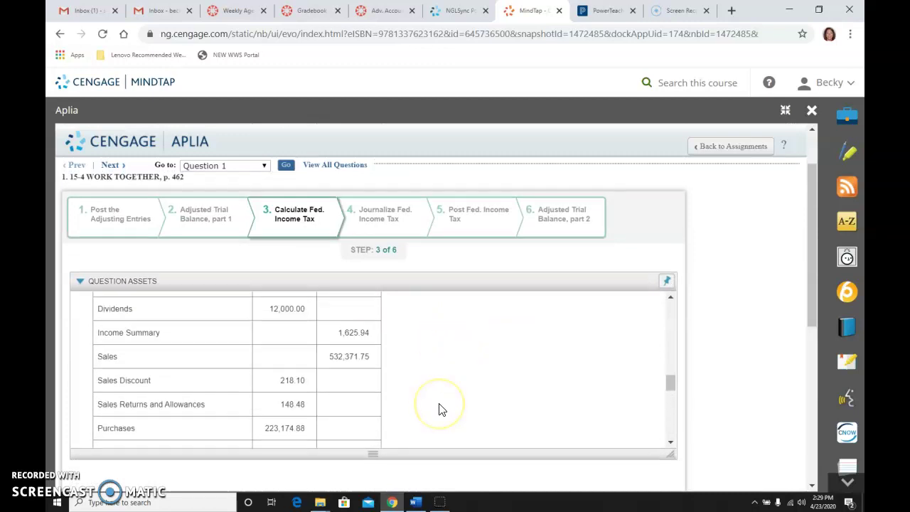
scroll(439, 410, up, 3)
scroll(438, 409, down, 2)
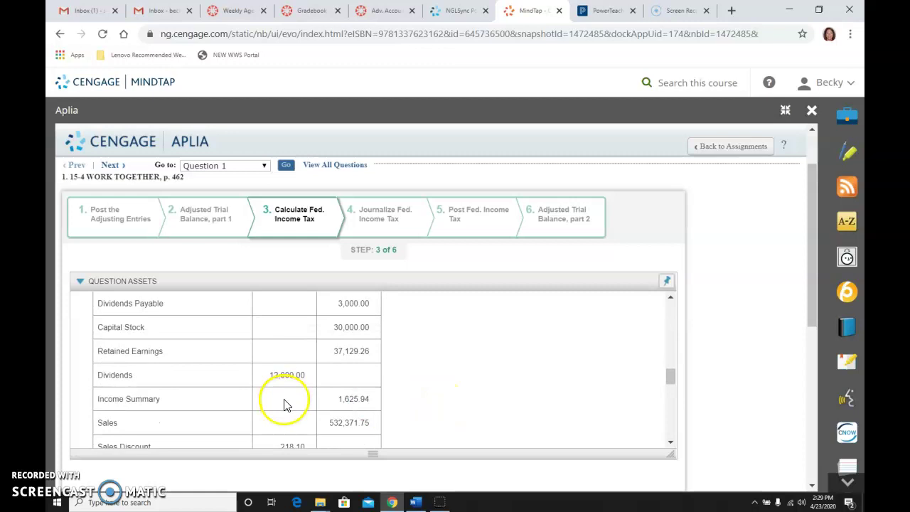
scroll(288, 409, down, 2)
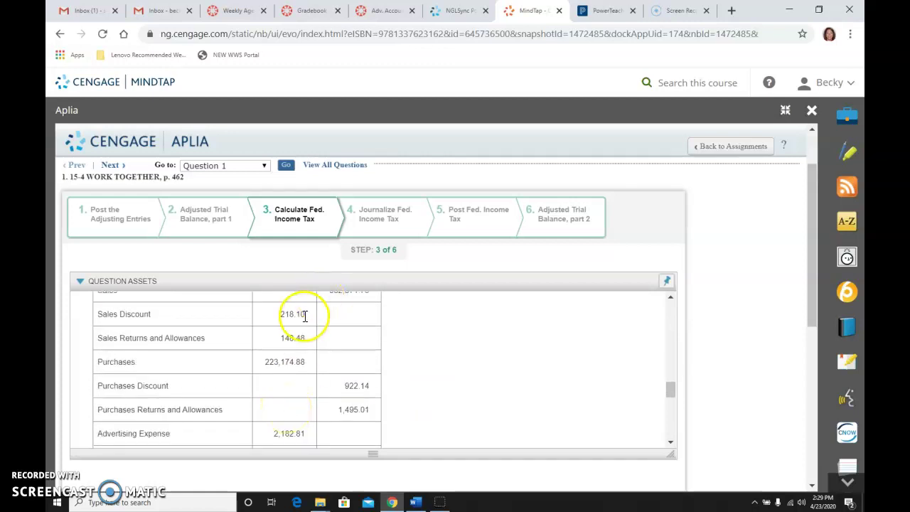
scroll(307, 422, down, 2)
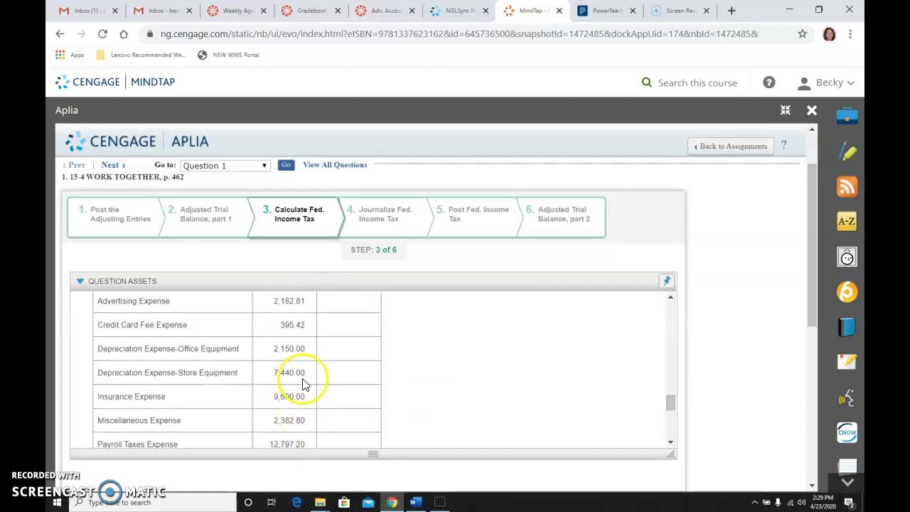
scroll(304, 381, down, 1)
scroll(305, 382, down, 3)
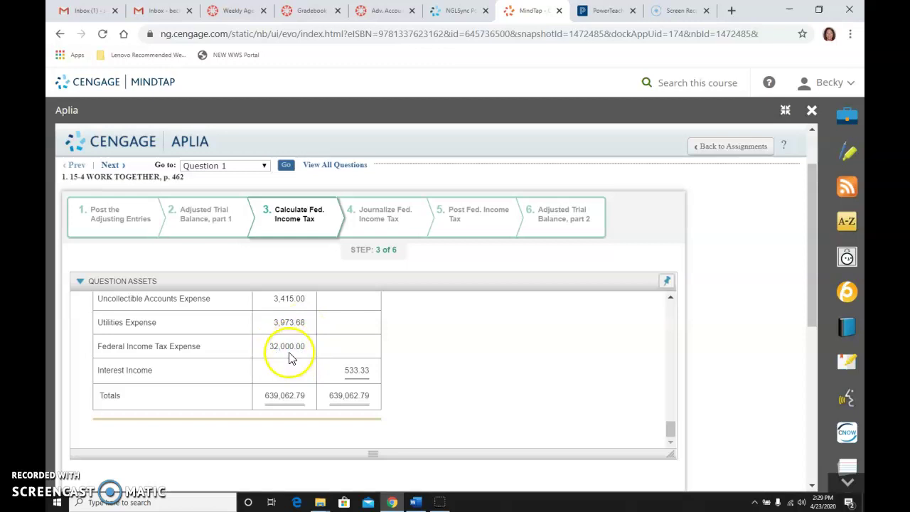
scroll(535, 348, down, 2)
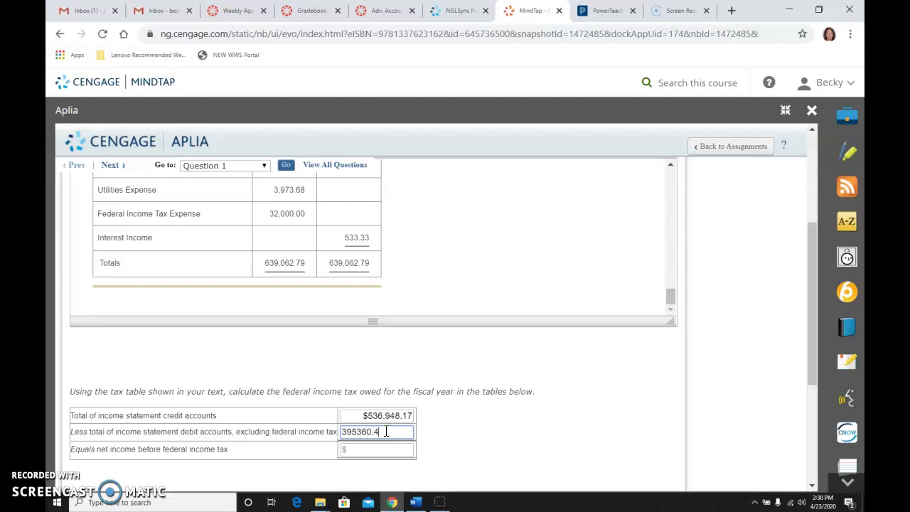
click(385, 451)
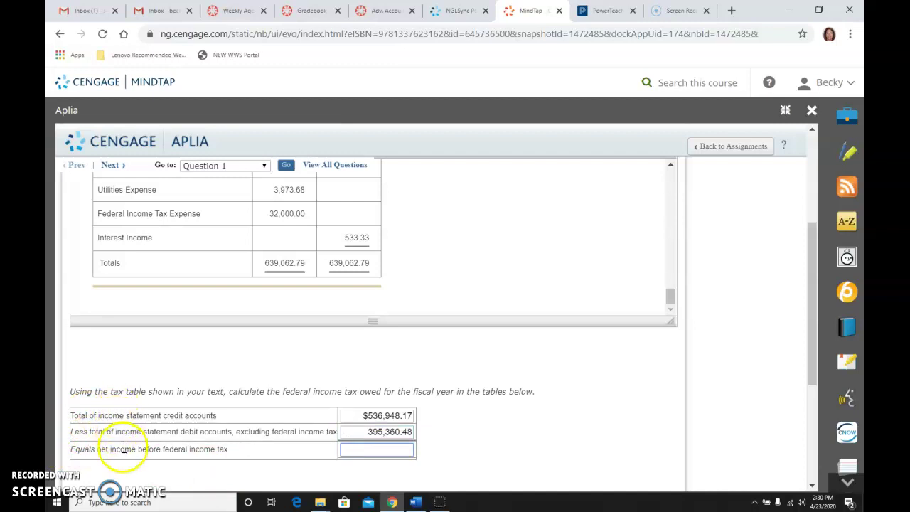
click(370, 449)
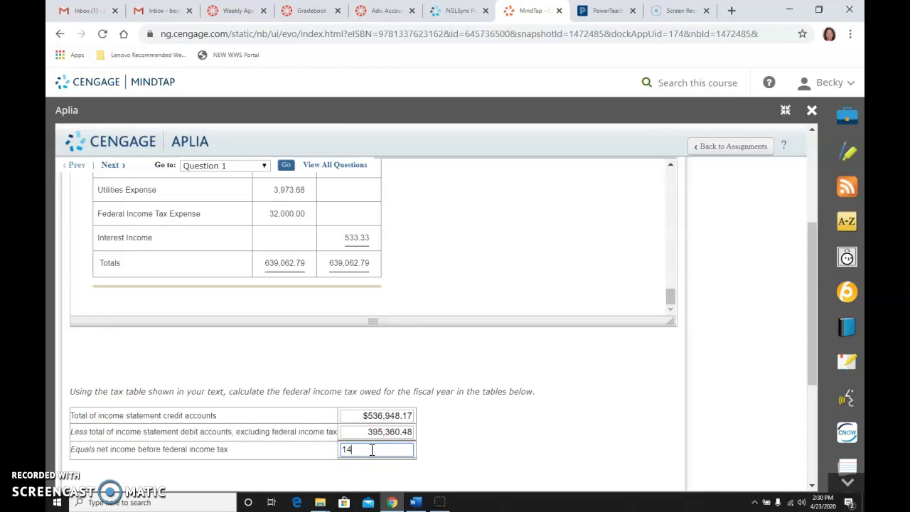
text(1587.69)
click(501, 441)
Carry the 141,587.69 net income before federal income tax into the marginal tax table
scroll(501, 444, down, 3)
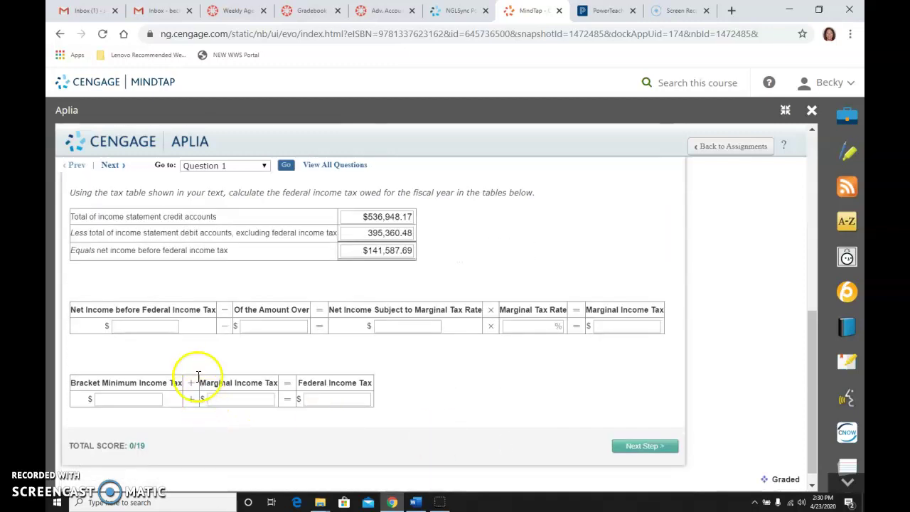
click(148, 326)
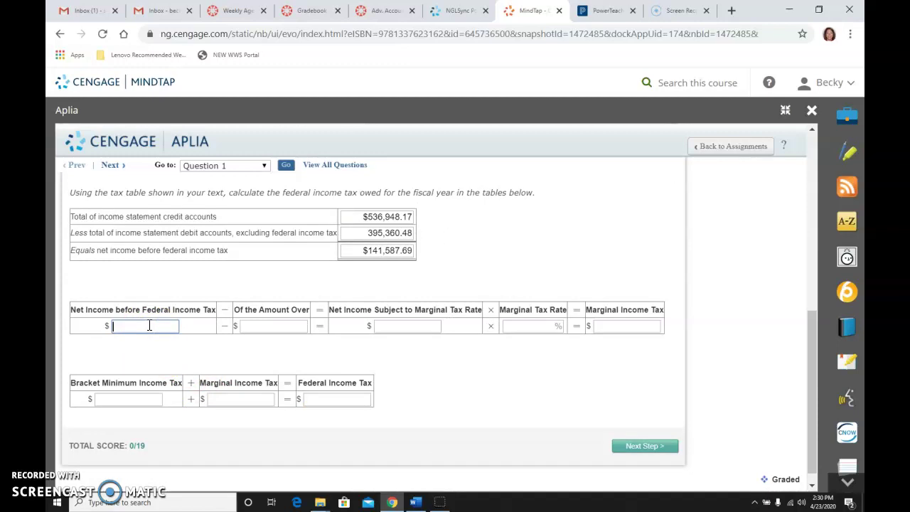
text(141587.69)
click(514, 277)
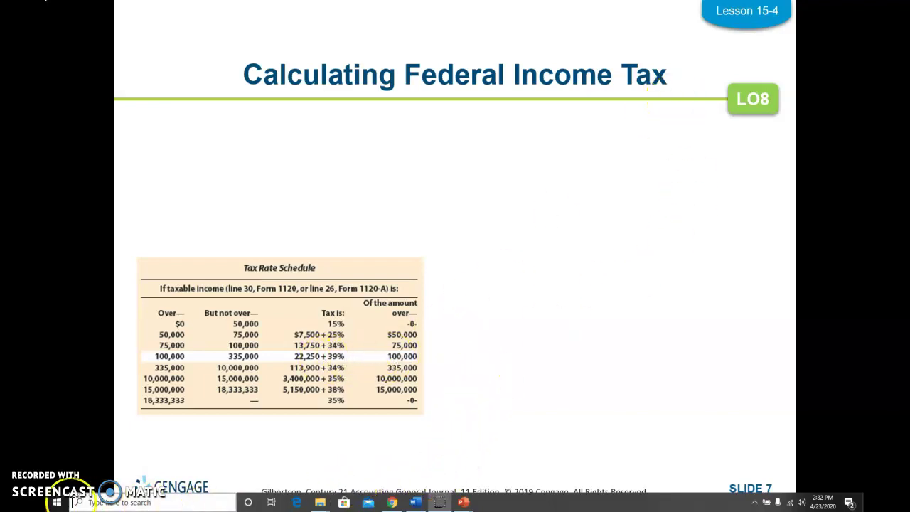
Fill the marginal tax row: 100,000.00 over, 41,587.69 taxable, 39% rate, 16,219.20 marginal tax
click(392, 502)
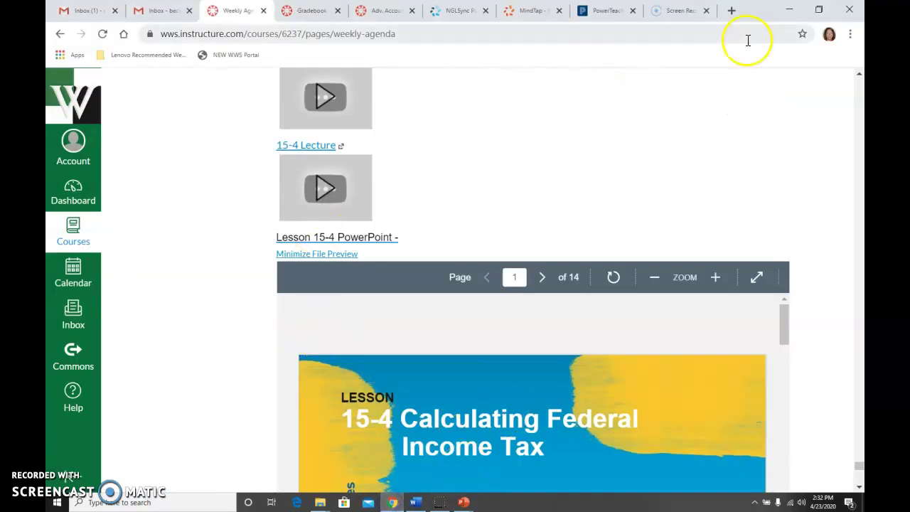
click(542, 10)
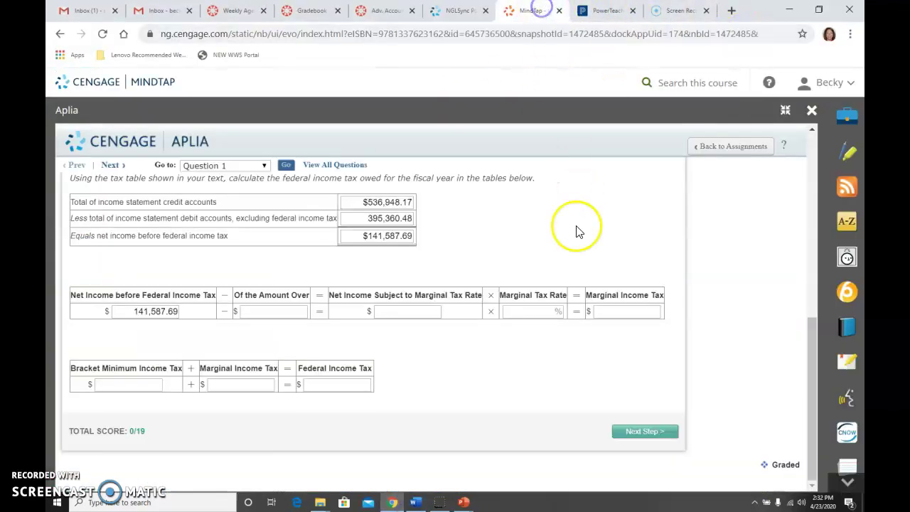
click(250, 310)
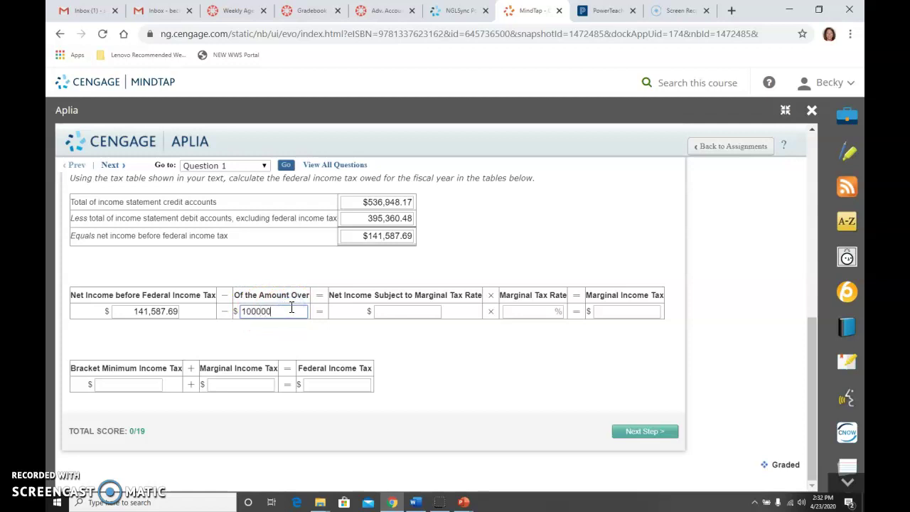
click(388, 310)
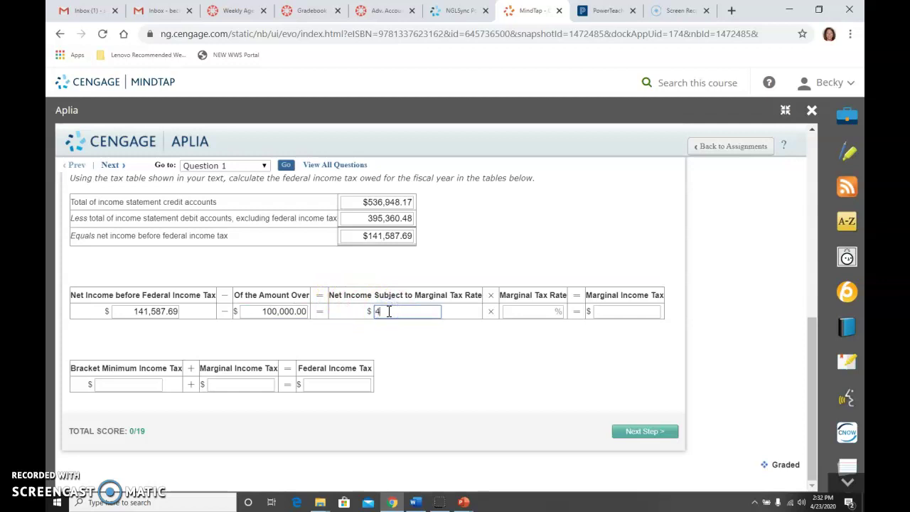
text(41587.69)
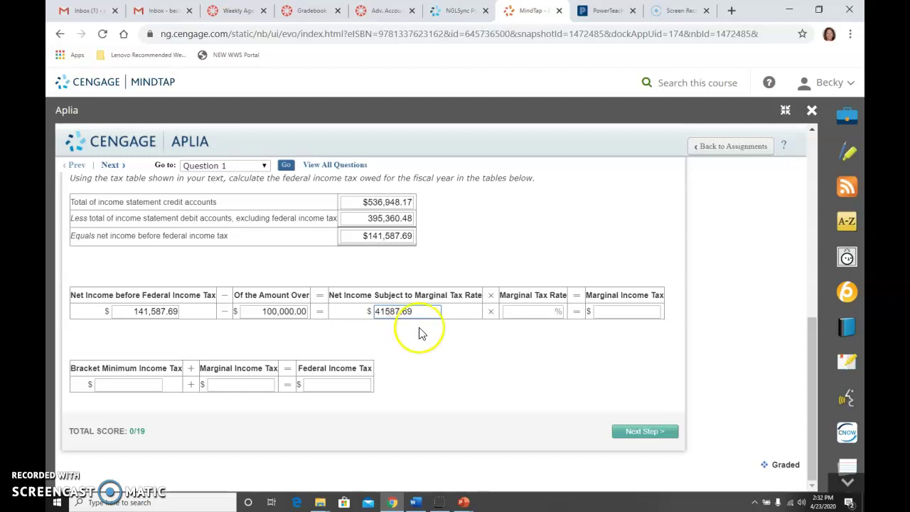
click(527, 312)
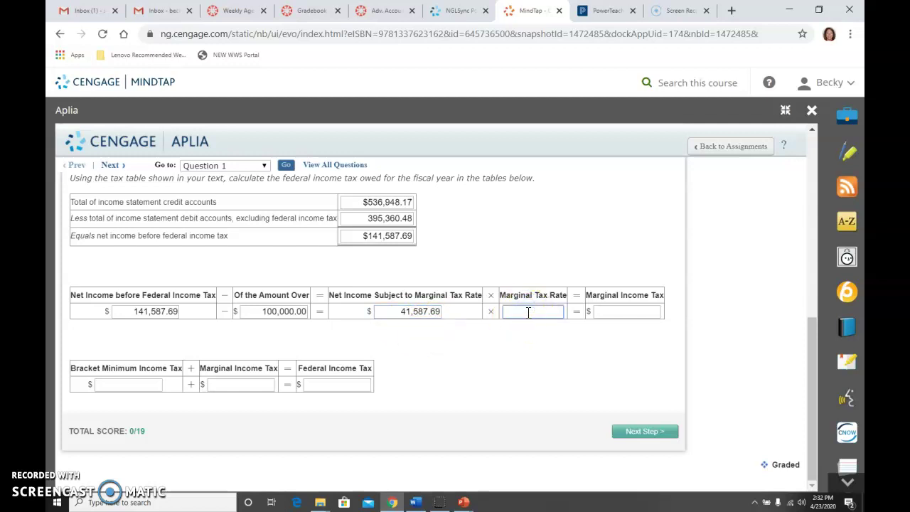
text(39)
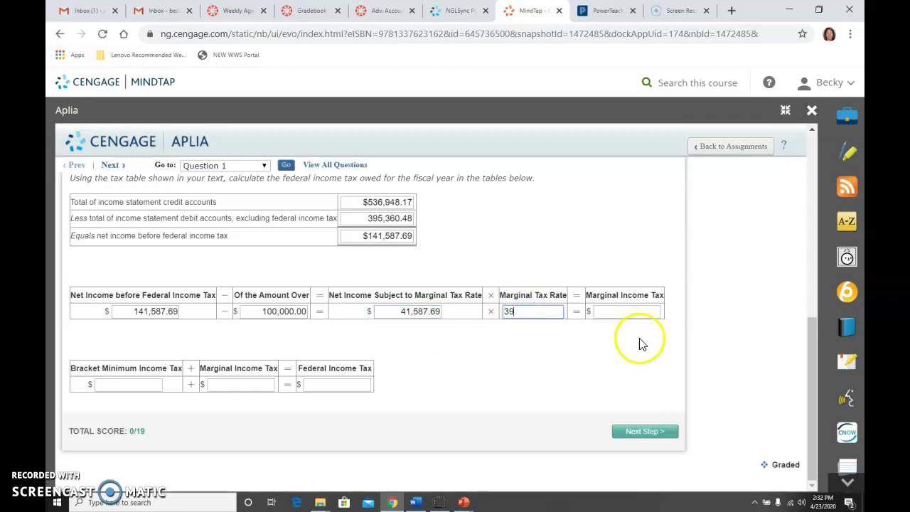
click(613, 311)
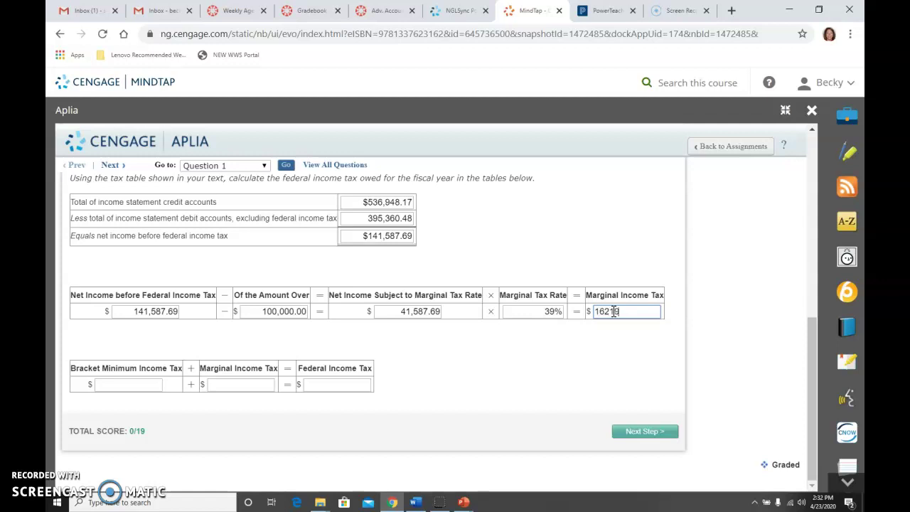
text(16219.20)
click(129, 389)
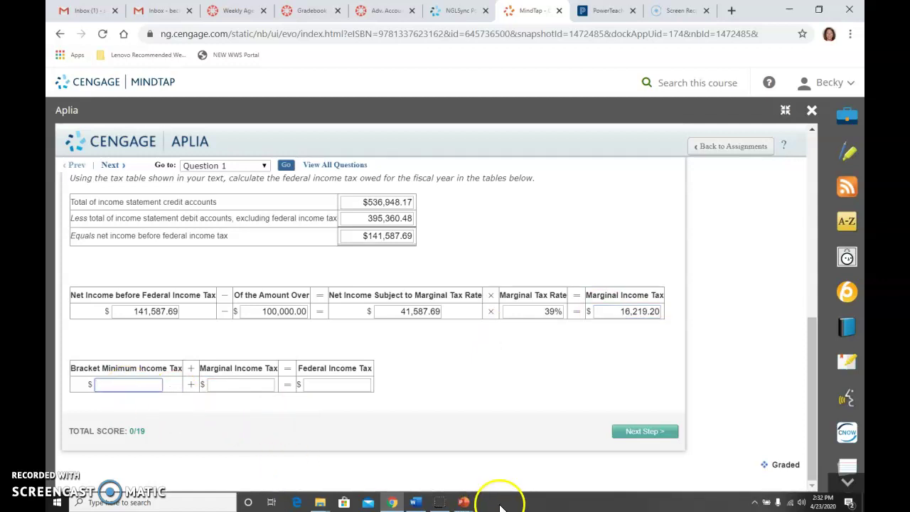
Consult slide 7's worked example in the tax rate schedule slide show
click(464, 503)
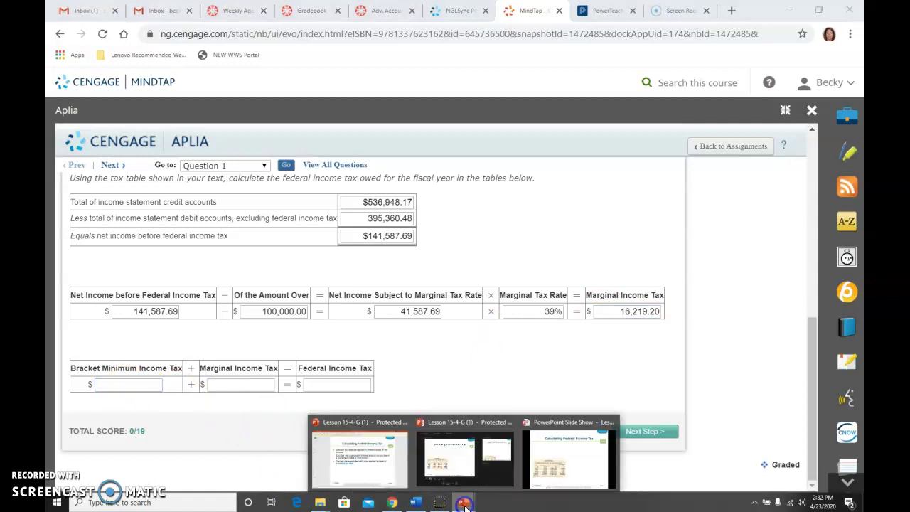
click(544, 466)
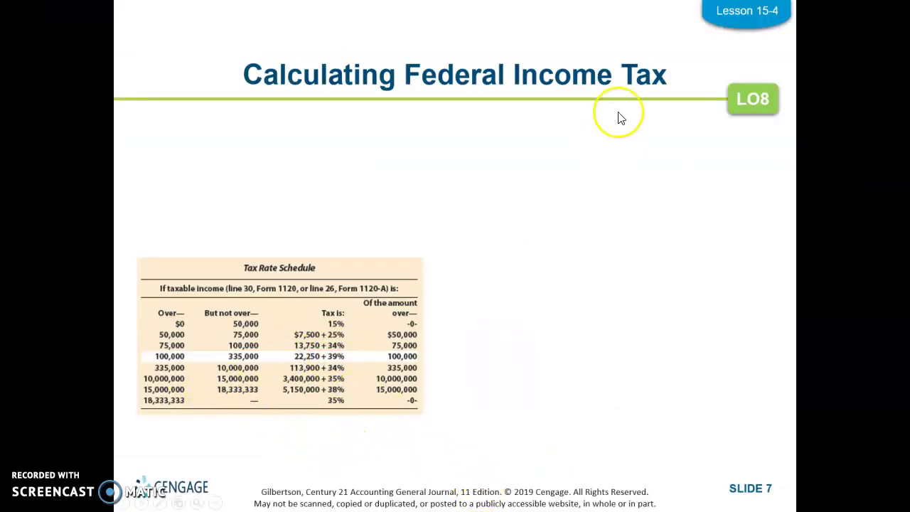
key(Escape)
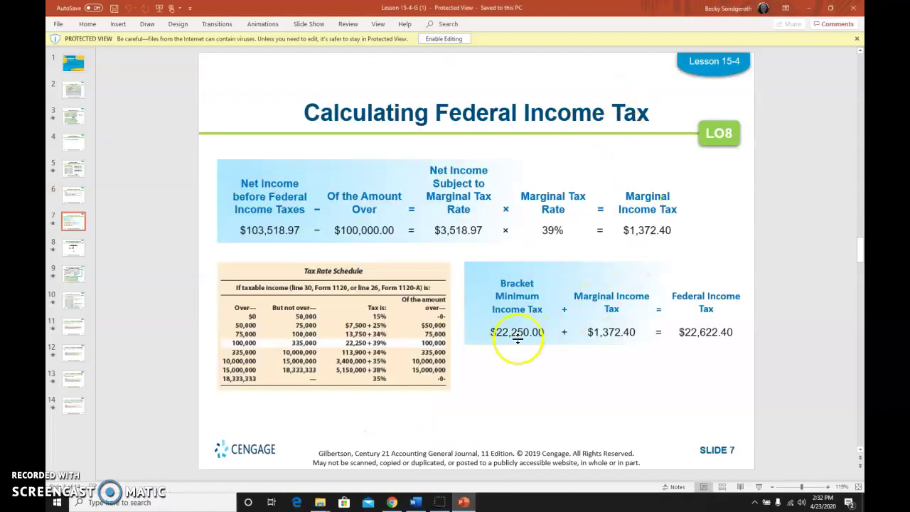
Enter 22,250.00 bracket minimum plus 16,219.20 marginal tax for 38,469.20 federal income tax
mouse_move(392, 502)
click(384, 455)
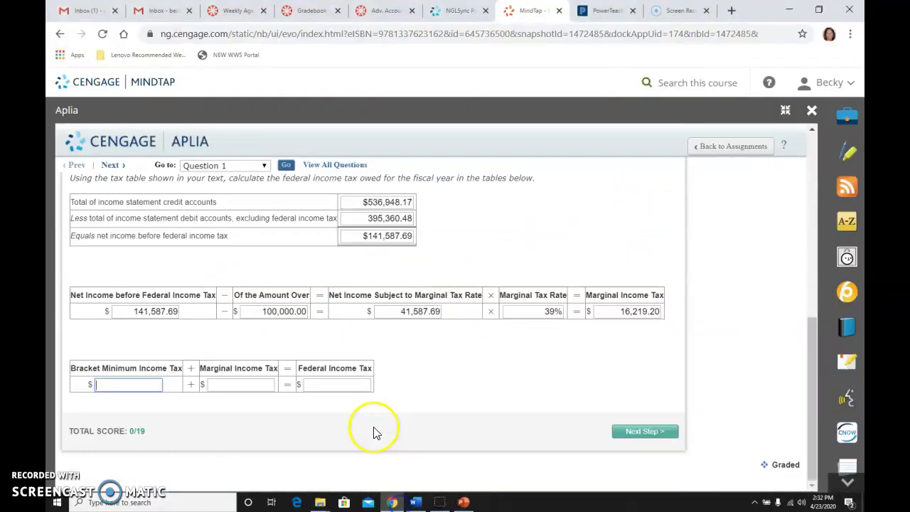
click(161, 384)
text(2250)
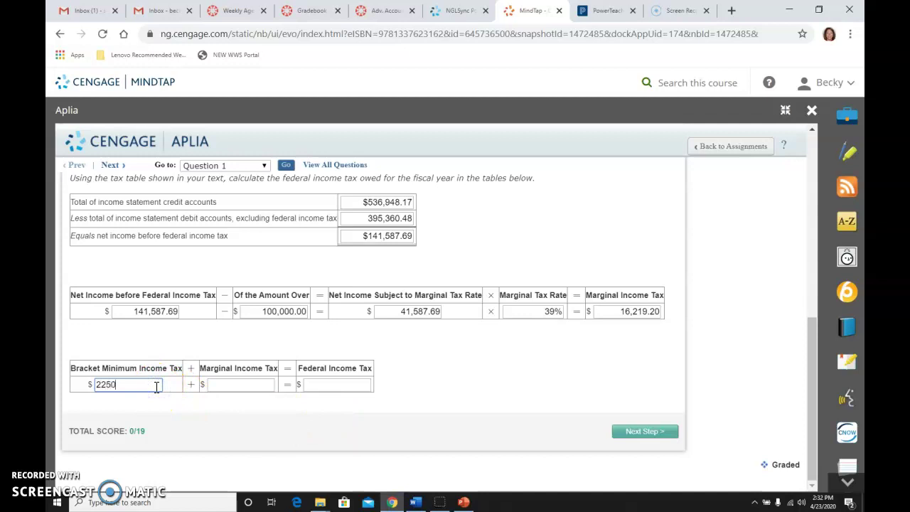
text(25)
click(210, 384)
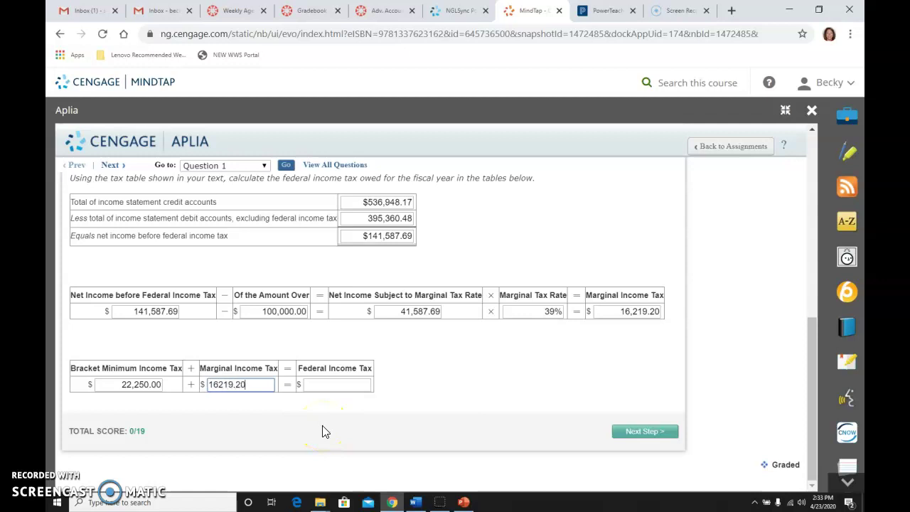
click(341, 385)
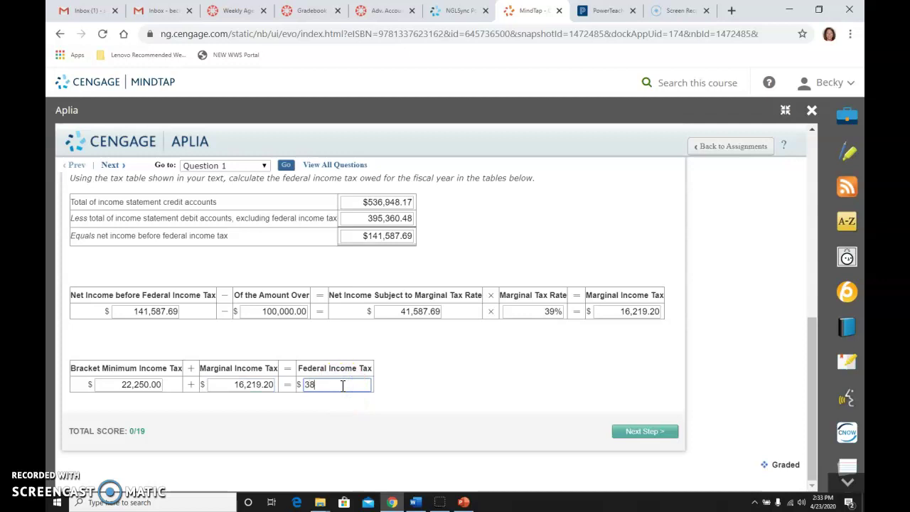
text(38469.20)
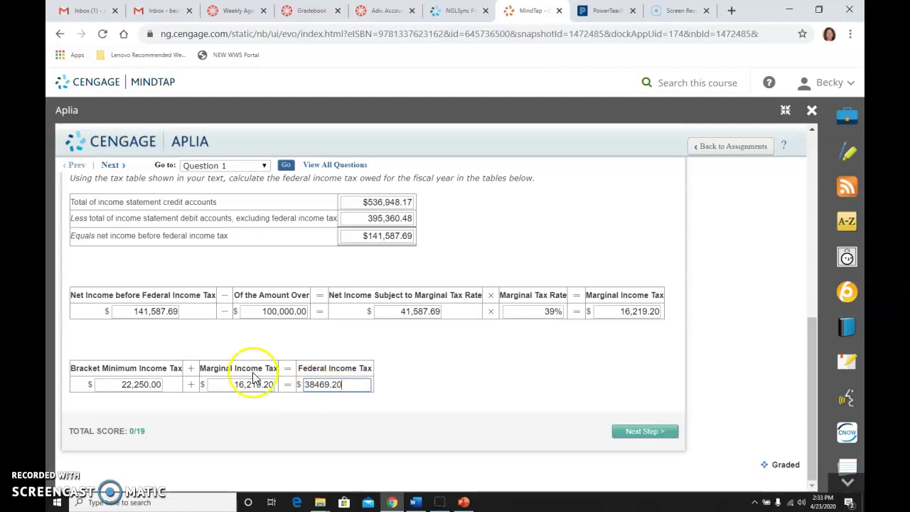
click(565, 387)
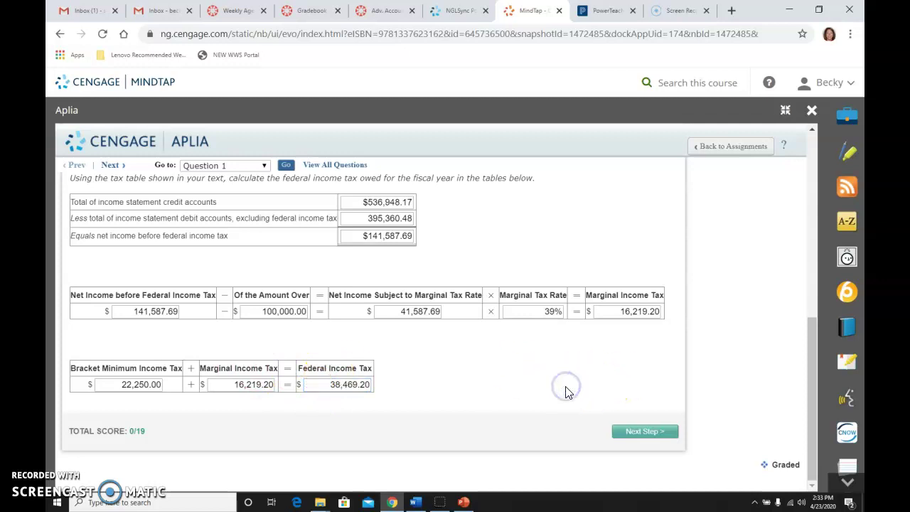
Submit the tax calculation and advance to step 4, journalizing the income tax adjustment
click(660, 433)
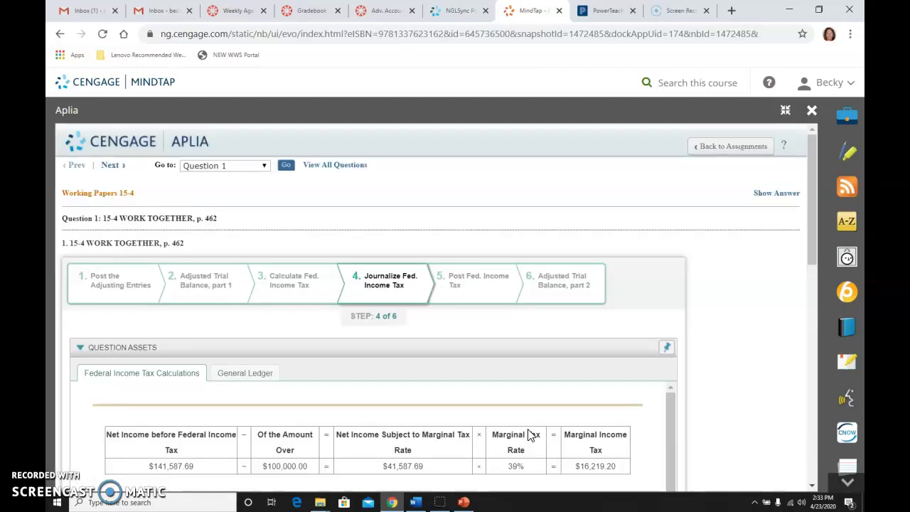
scroll(487, 430, down, 5)
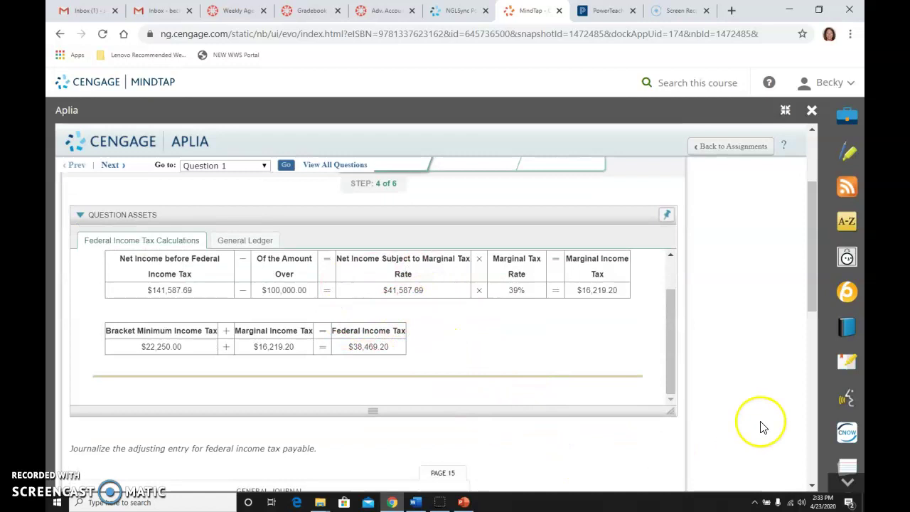
scroll(727, 439, down, 2)
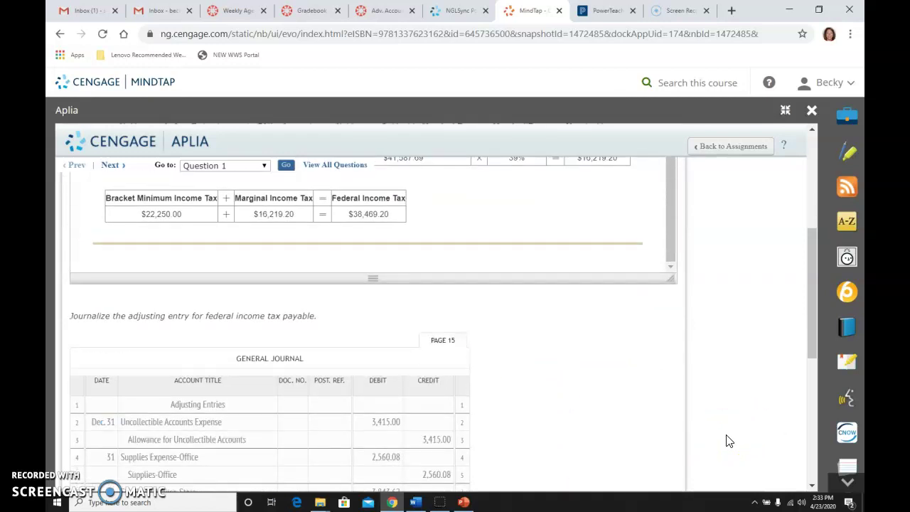
scroll(727, 439, up, 1)
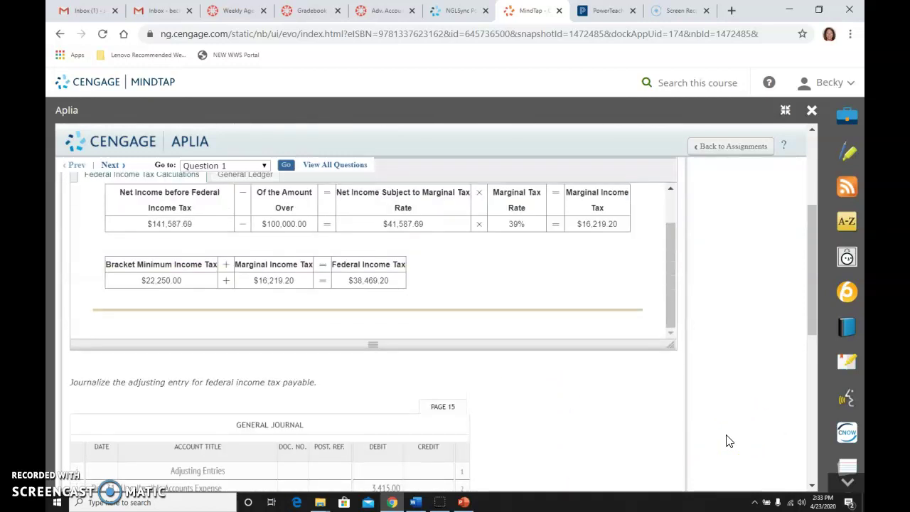
scroll(726, 439, down, 6)
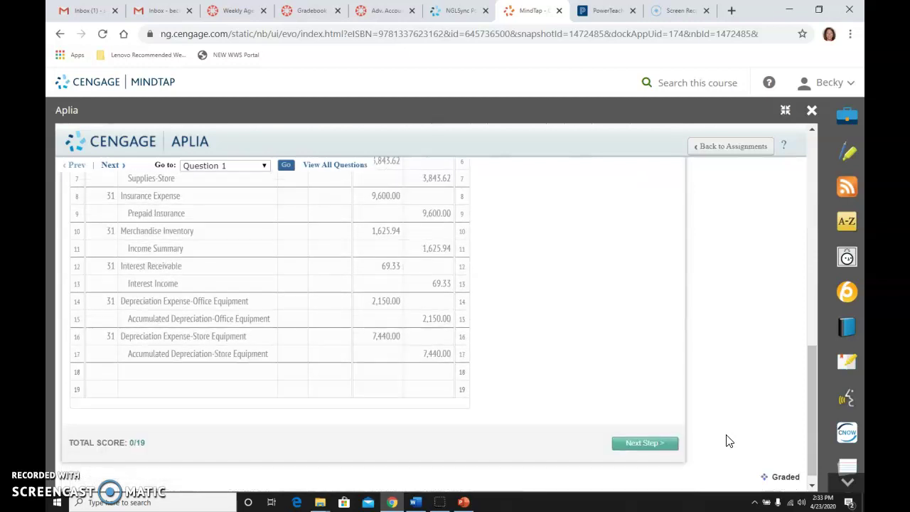
scroll(727, 441, up, 1)
scroll(728, 441, down, 1)
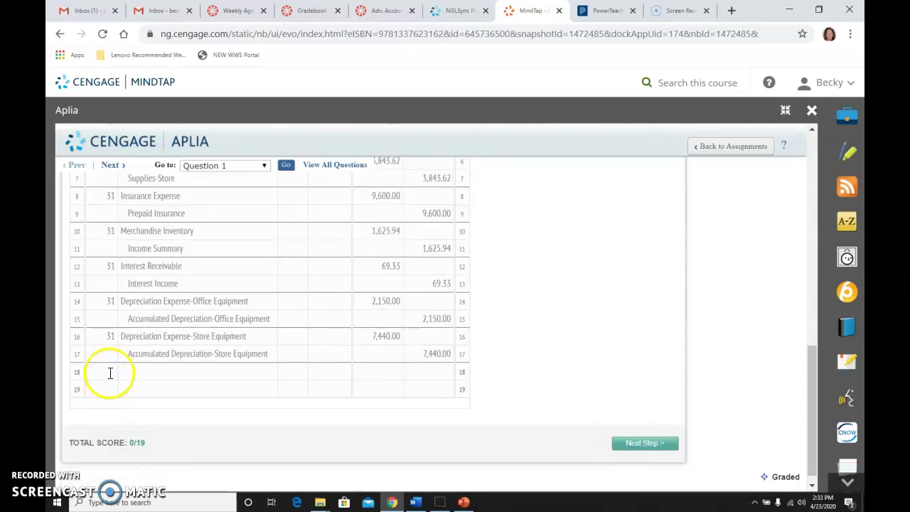
scroll(382, 386, up, 7)
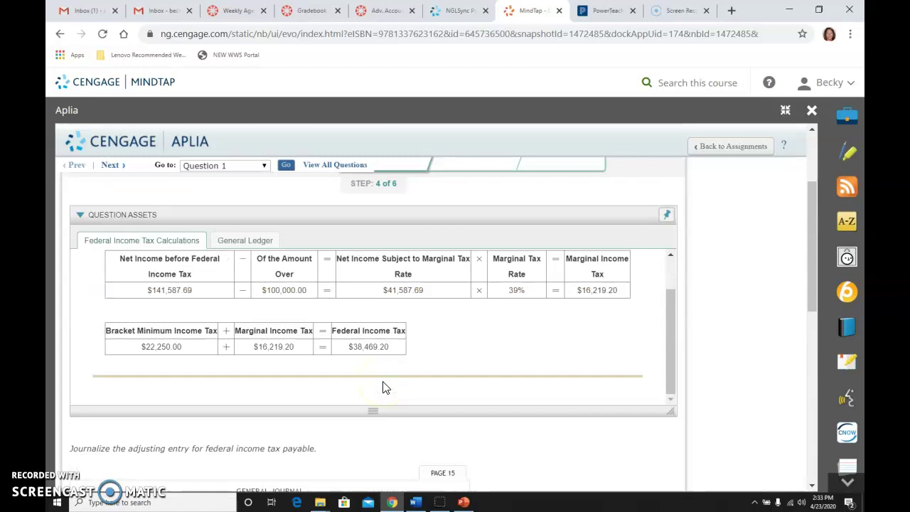
Show the General Ledger's Federal Income Tax Expense account with its 32,000.00 Dec. 1 balance
click(248, 244)
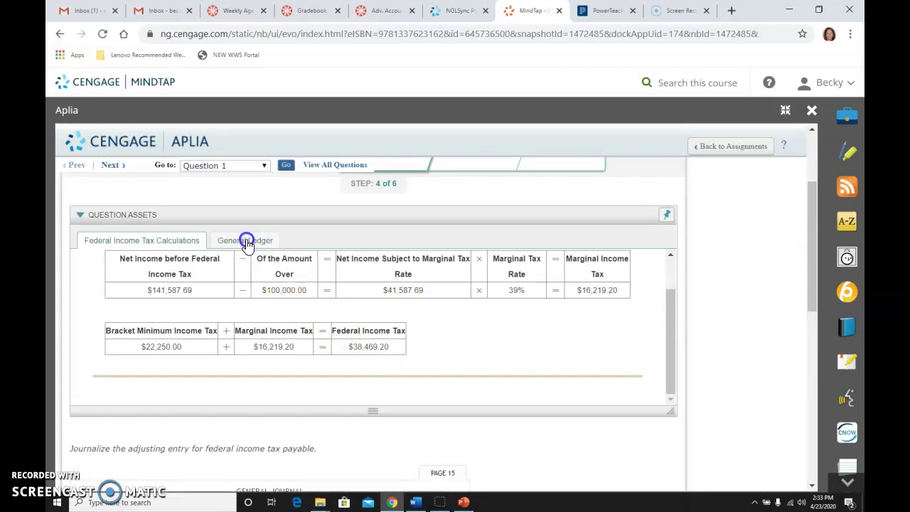
scroll(392, 315, down, 1)
scroll(392, 315, down, 8)
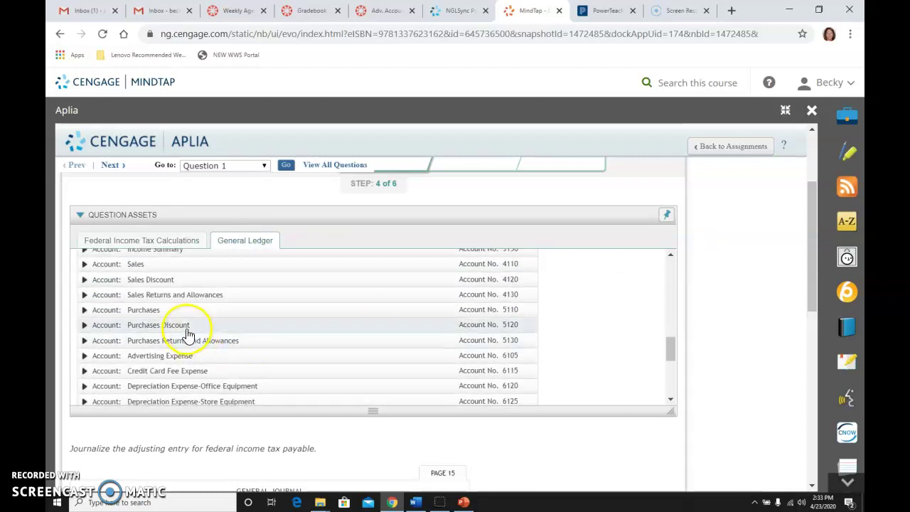
scroll(256, 339, down, 4)
scroll(258, 340, down, 2)
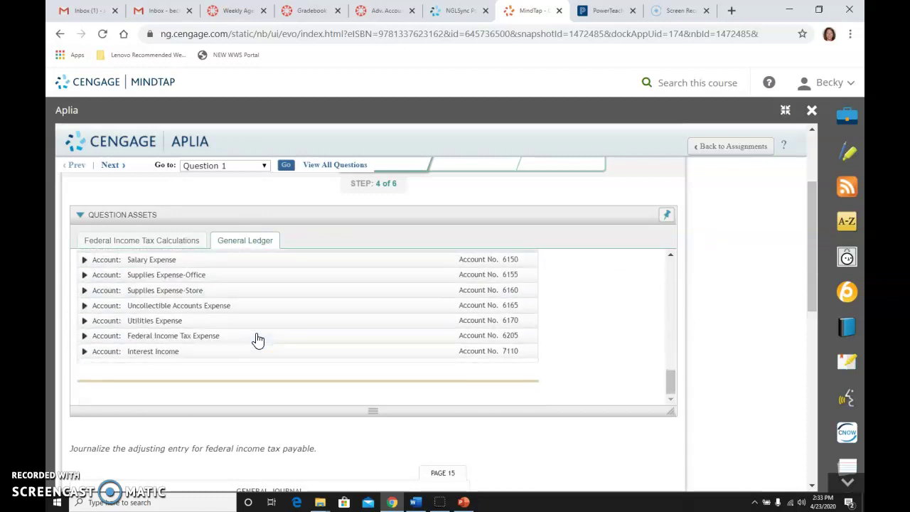
click(84, 336)
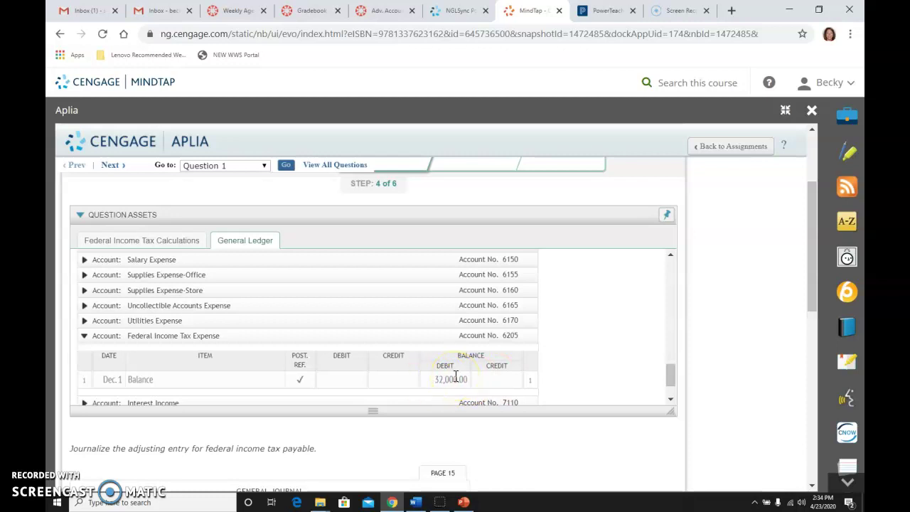
Switch back to Federal Income Tax Calculations and scroll to the blank General Journal rows 18–19
scroll(455, 377, up, 5)
click(173, 244)
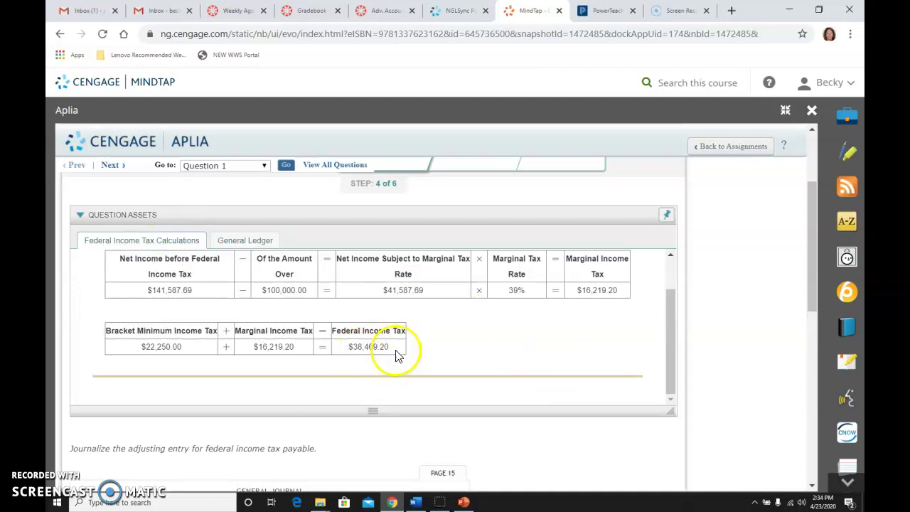
scroll(540, 446, down, 1)
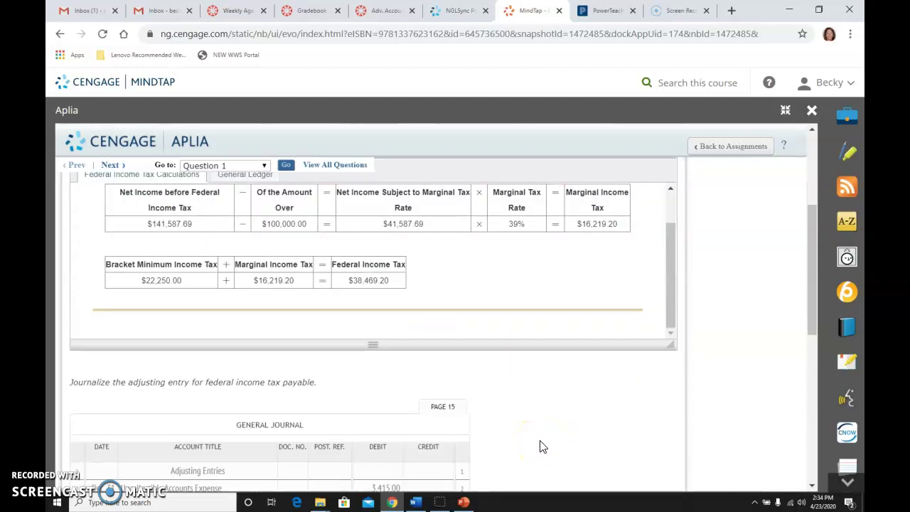
scroll(541, 446, down, 1)
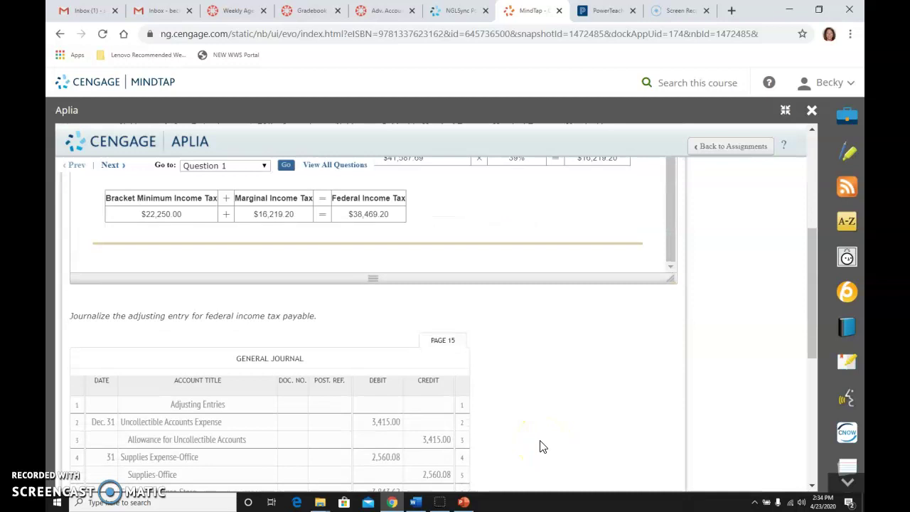
click(417, 471)
scroll(419, 471, down, 2)
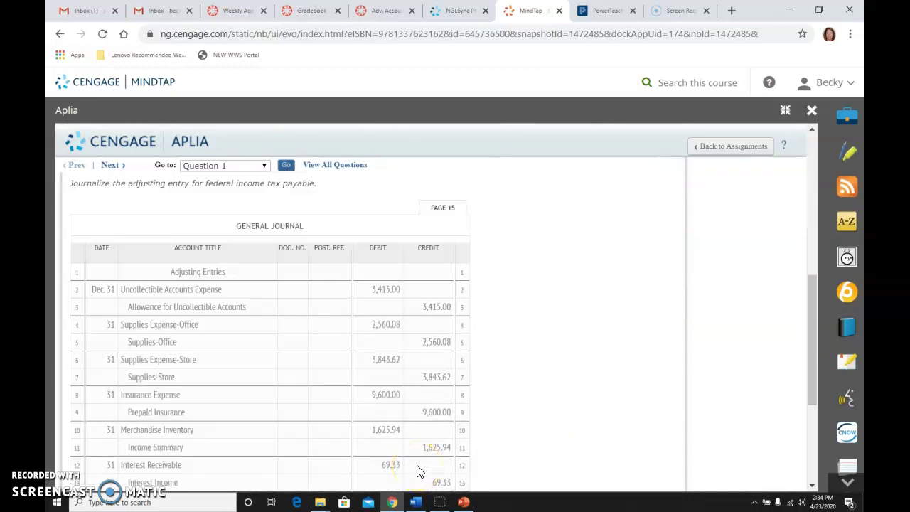
click(536, 412)
scroll(536, 412, down, 3)
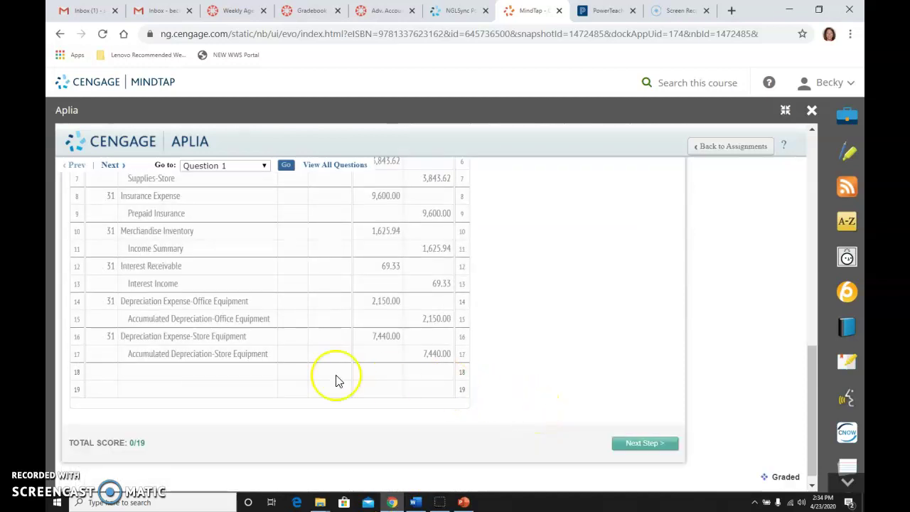
Enter the 6,469.20 amounts and the Dec. 31 date on journal lines 18–19
click(377, 372)
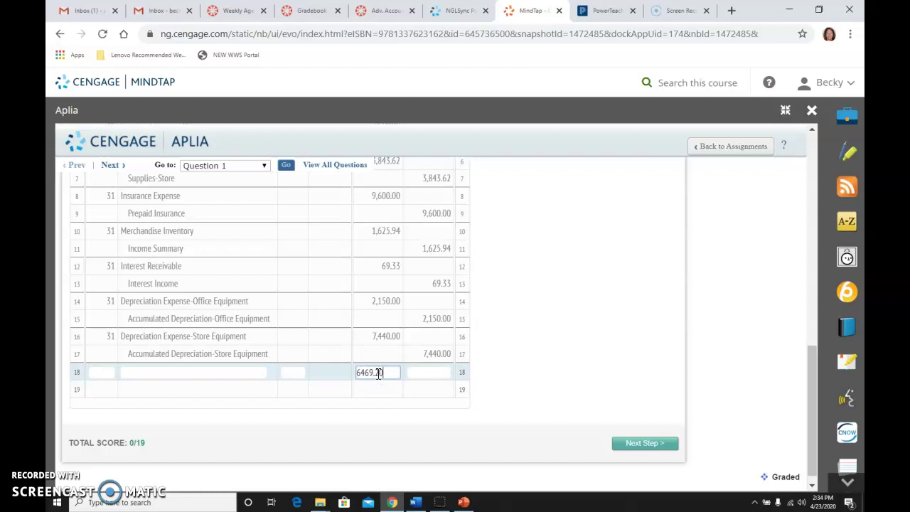
click(421, 386)
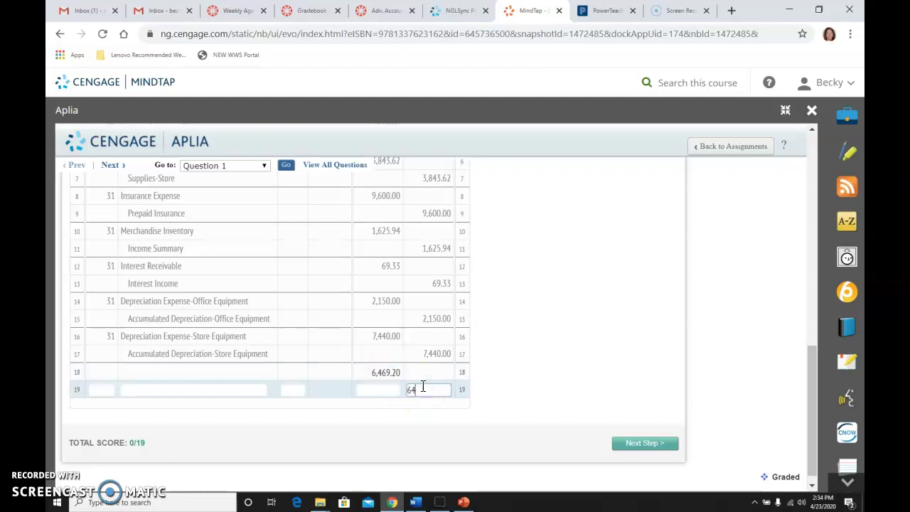
text(6469.20)
click(100, 374)
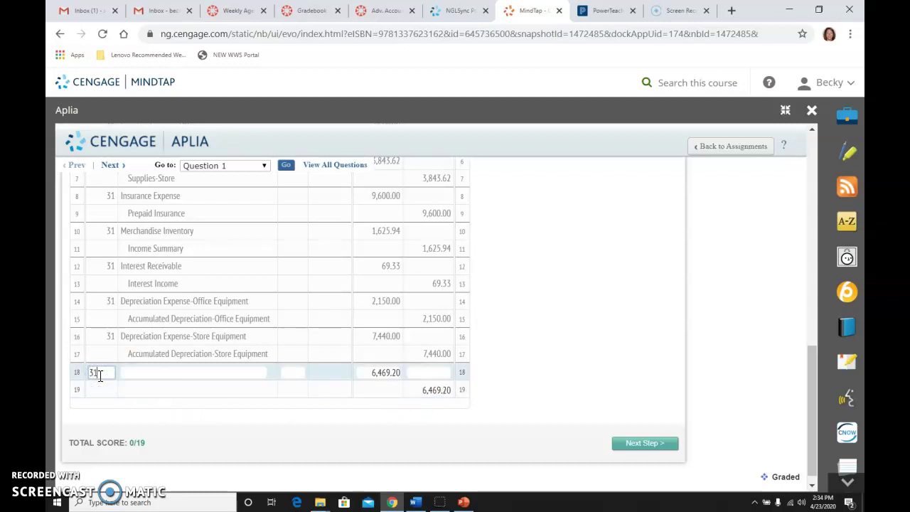
text(31)
Title the lines Federal Income Tax Expense and Federal Income Tax Payable, then submit the entry
click(140, 371)
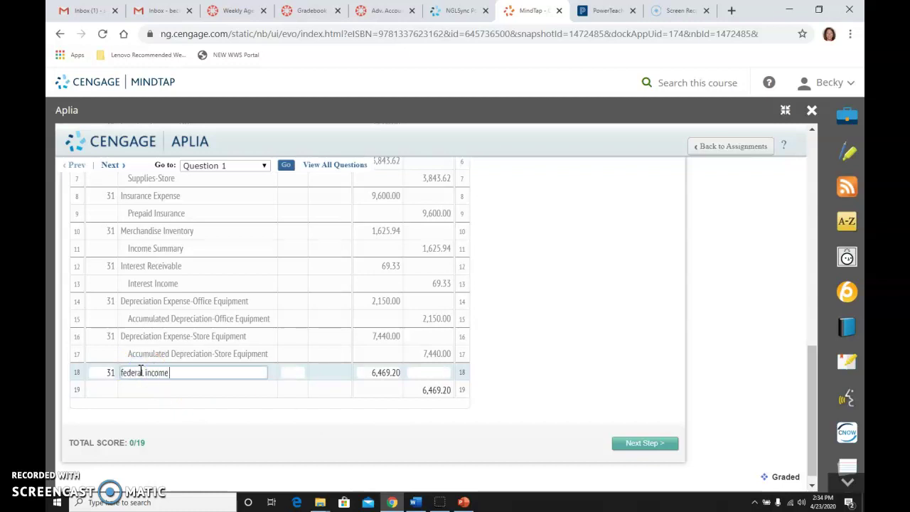
text(federal income tax expense)
key(Tab)
key(Tab)
key(Tab)
key(Tab)
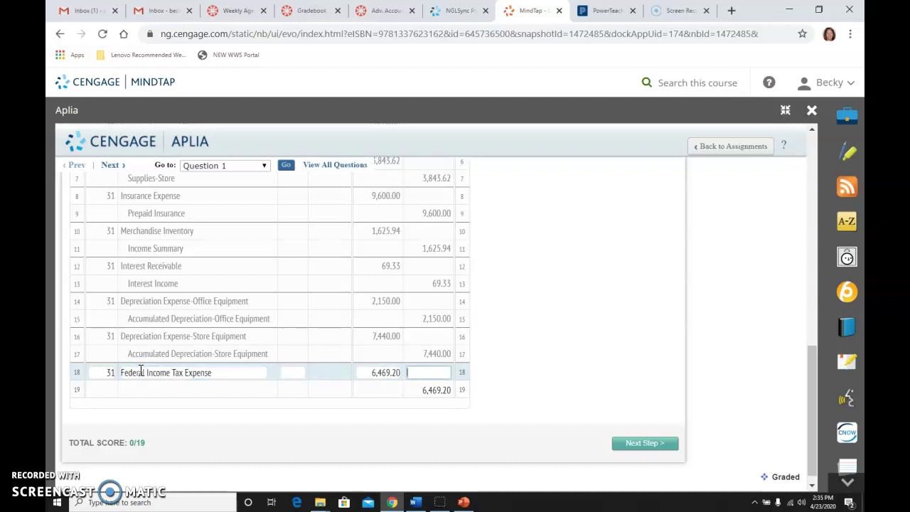
key(Tab)
text(feder)
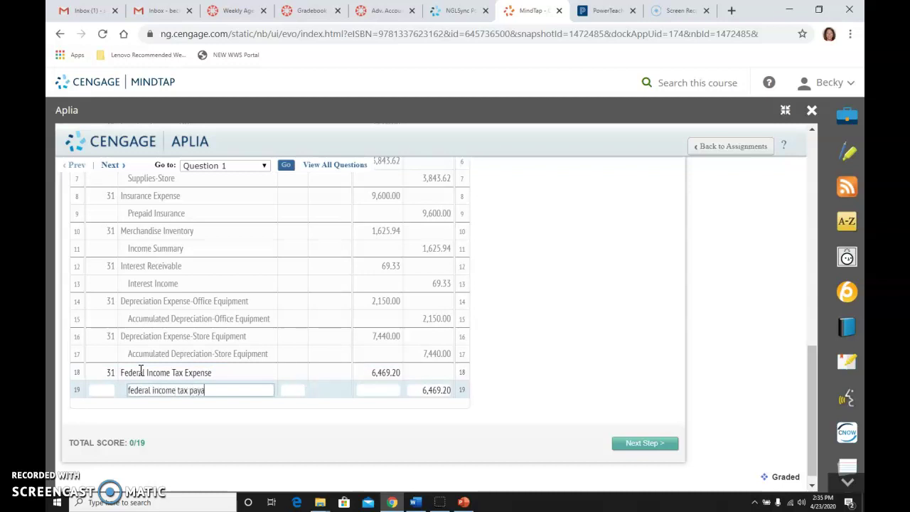
text(al income tax payable)
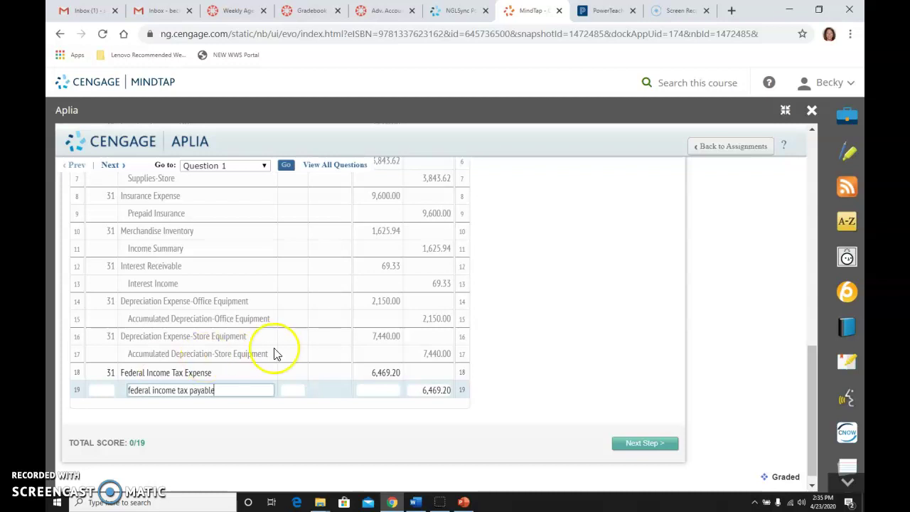
click(441, 374)
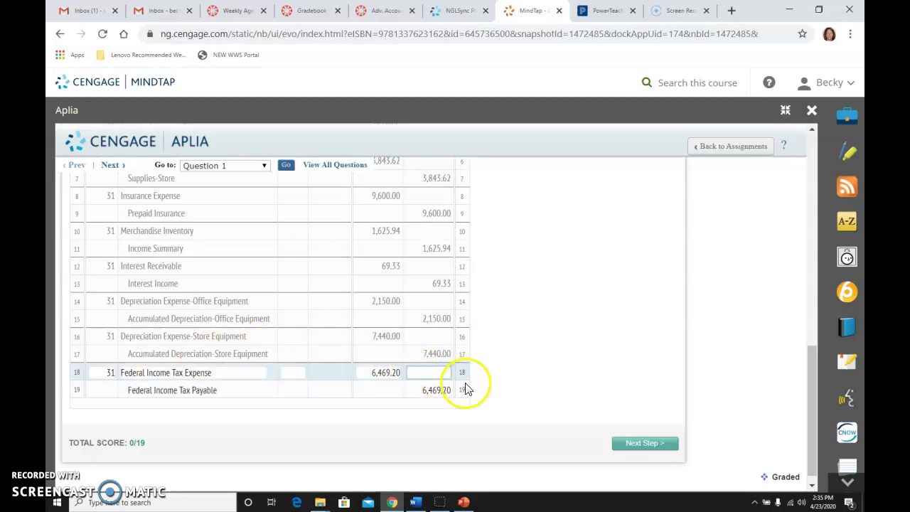
click(644, 444)
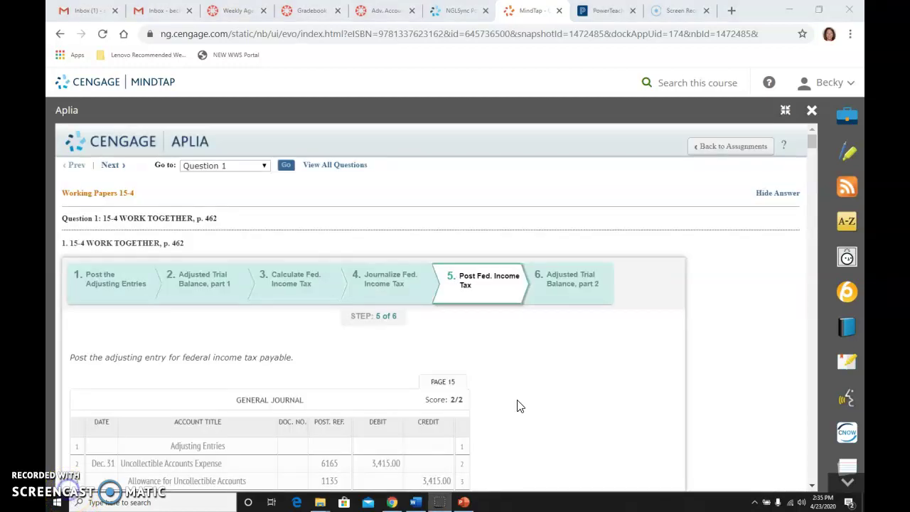
scroll(720, 404, down, 1)
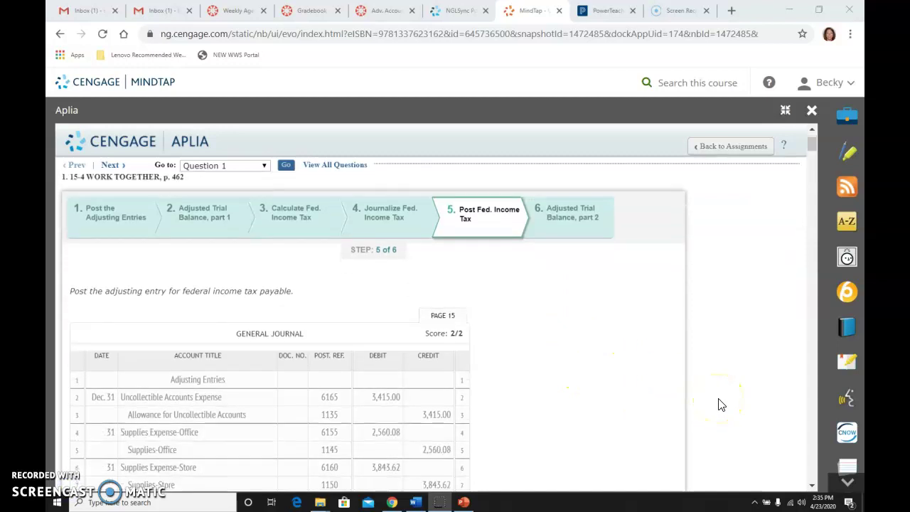
scroll(719, 404, down, 5)
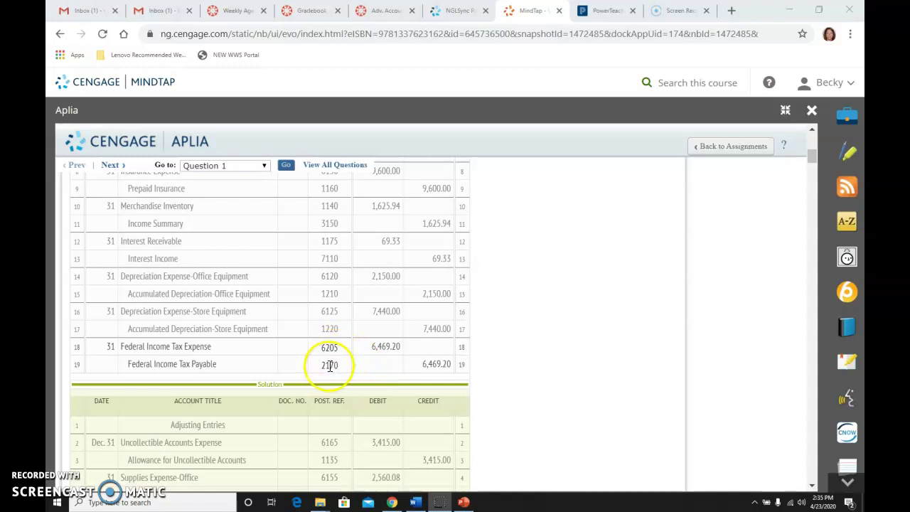
scroll(651, 379, down, 3)
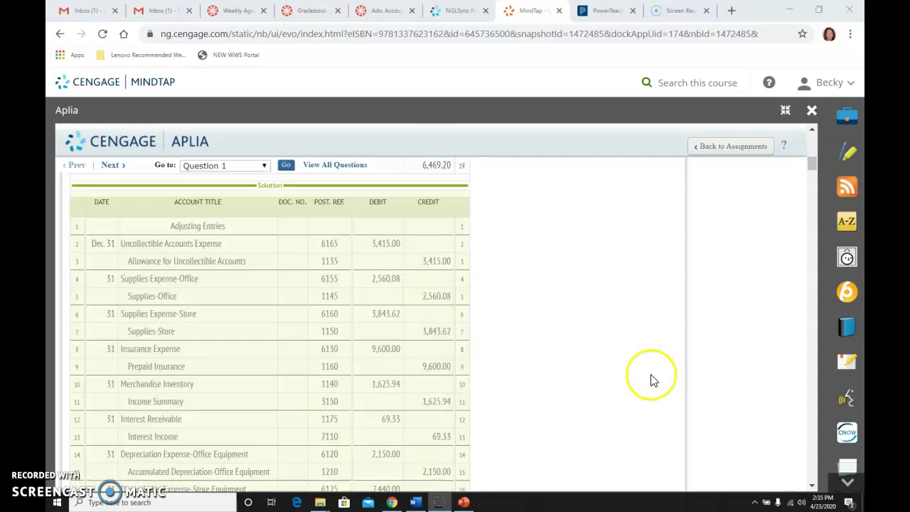
scroll(653, 380, down, 10)
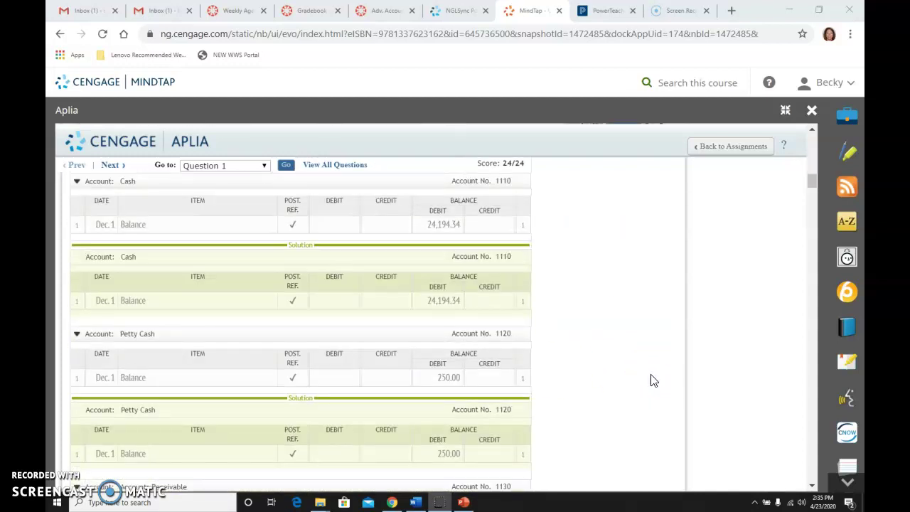
scroll(653, 380, down, 3)
scroll(653, 380, down, 7)
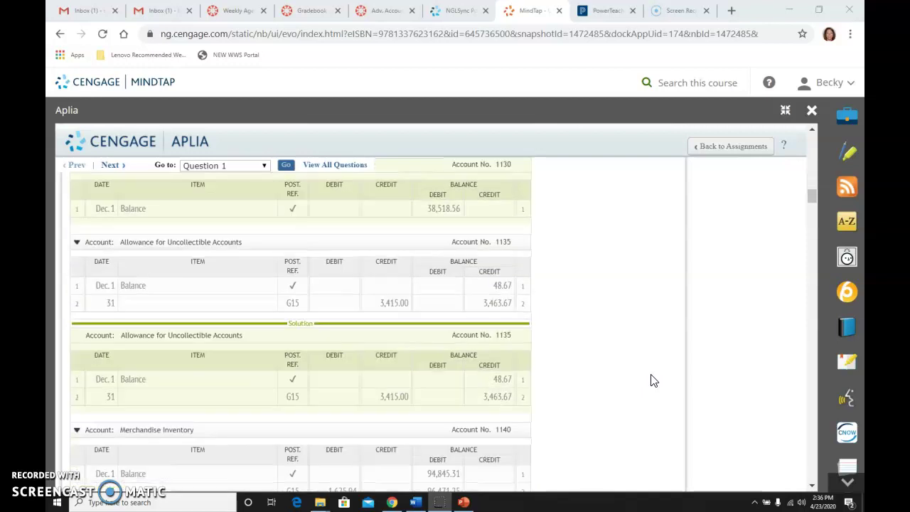
scroll(653, 380, down, 8)
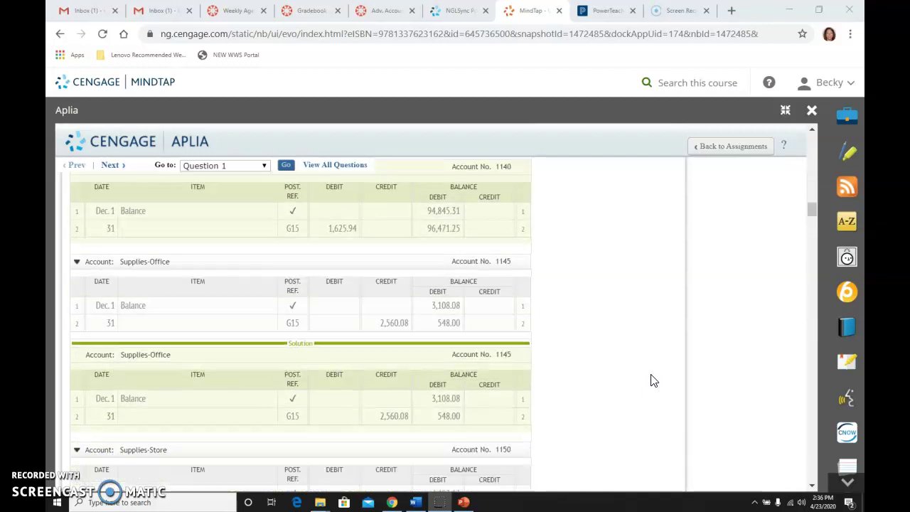
scroll(653, 380, down, 4)
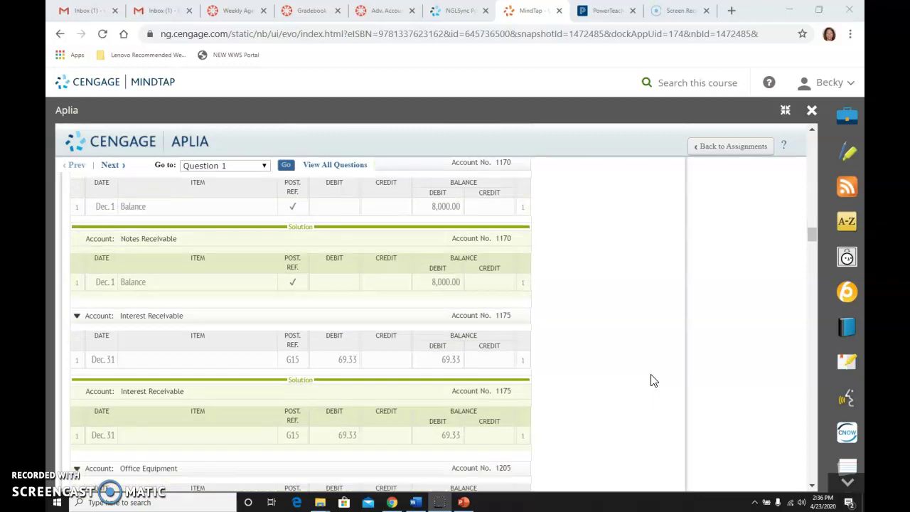
scroll(652, 380, down, 8)
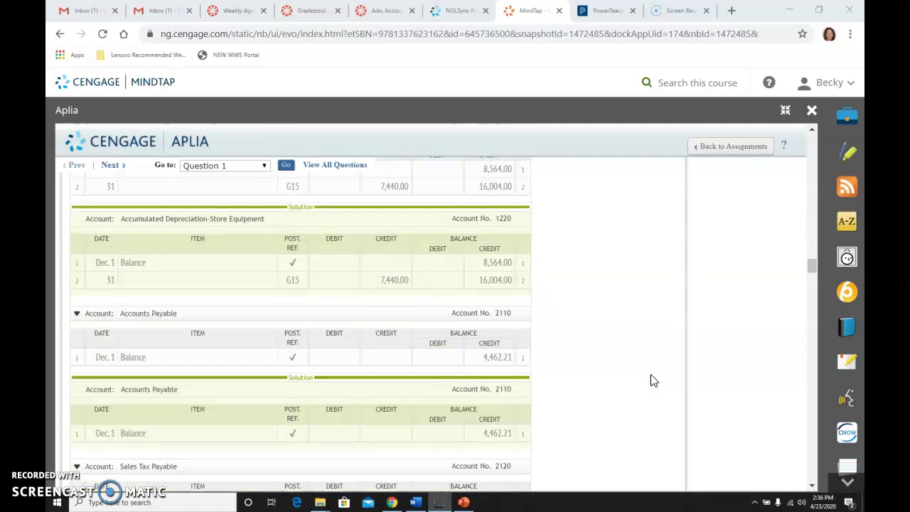
scroll(652, 381, down, 3)
scroll(653, 381, down, 3)
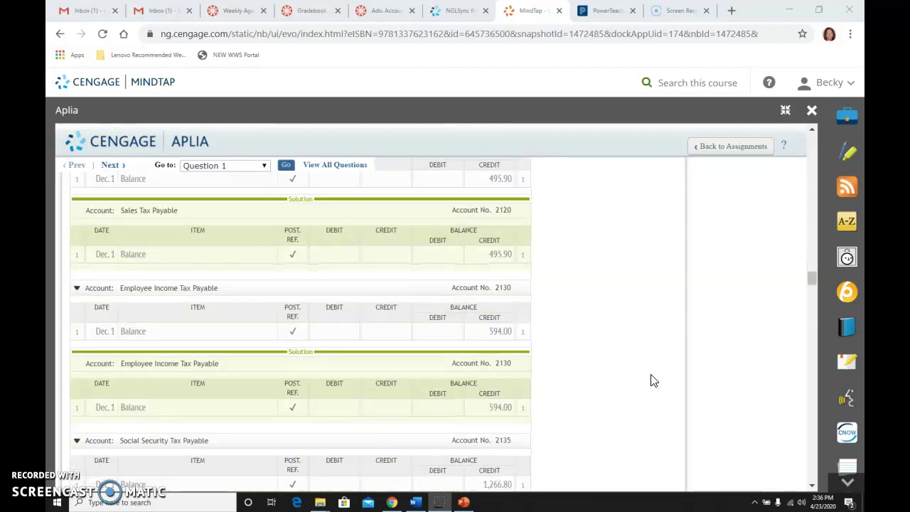
scroll(653, 380, down, 6)
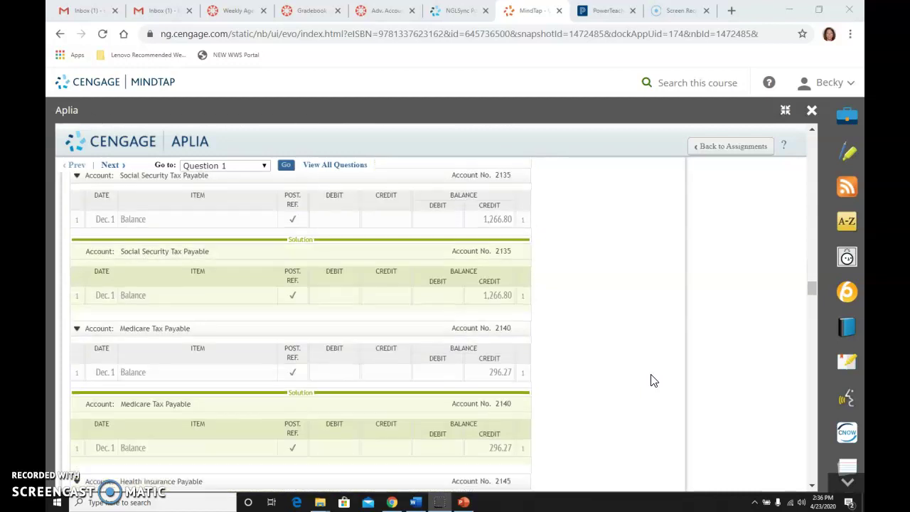
scroll(652, 381, down, 3)
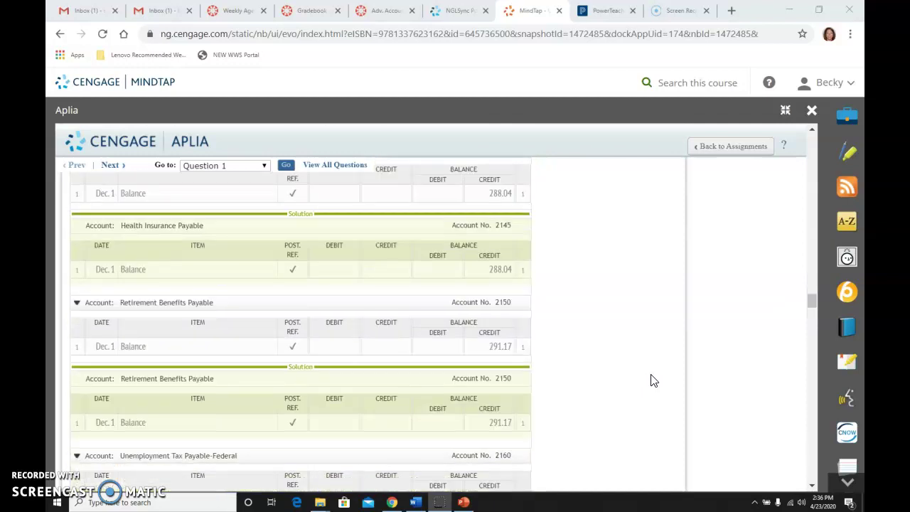
scroll(653, 381, down, 3)
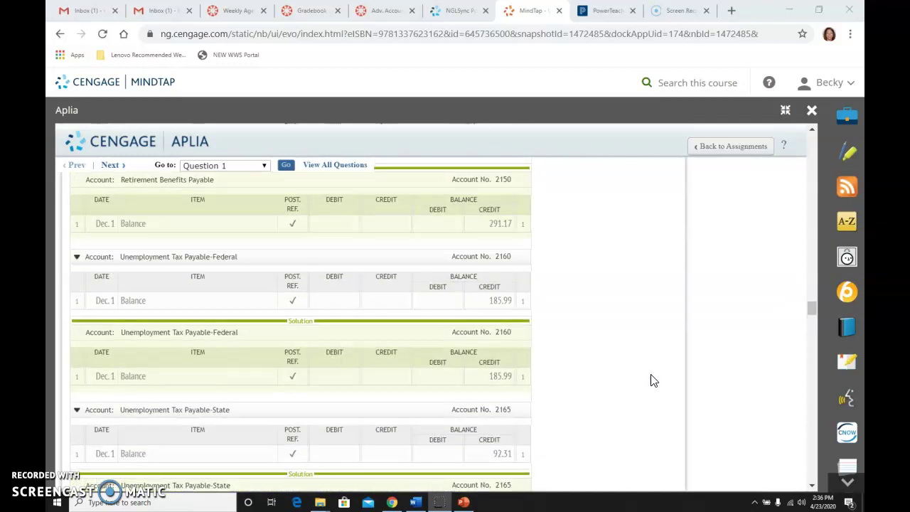
scroll(653, 380, down, 4)
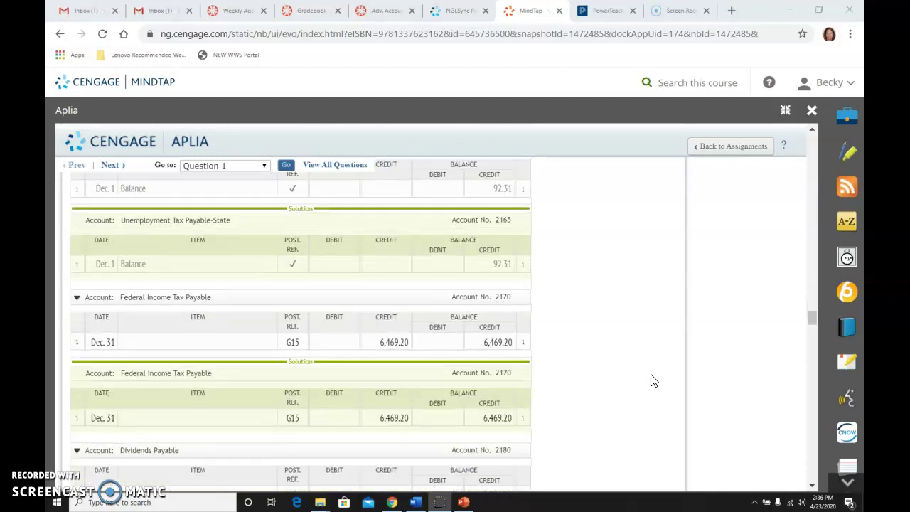
click(237, 320)
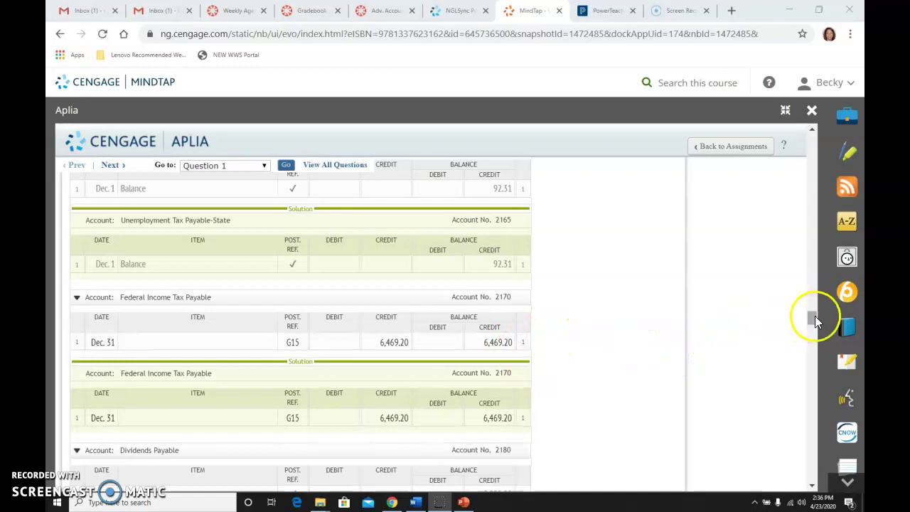
drag(815, 320, 813, 473)
scroll(423, 346, up, 2)
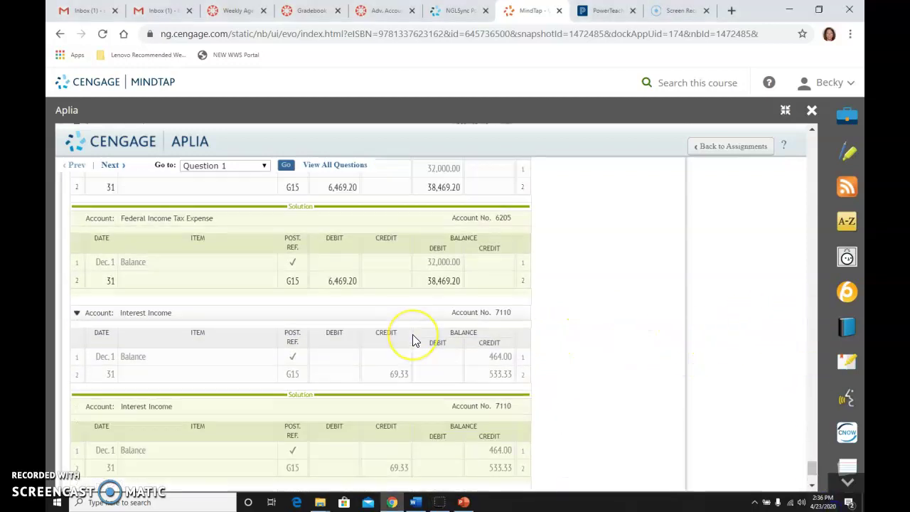
scroll(416, 340, up, 2)
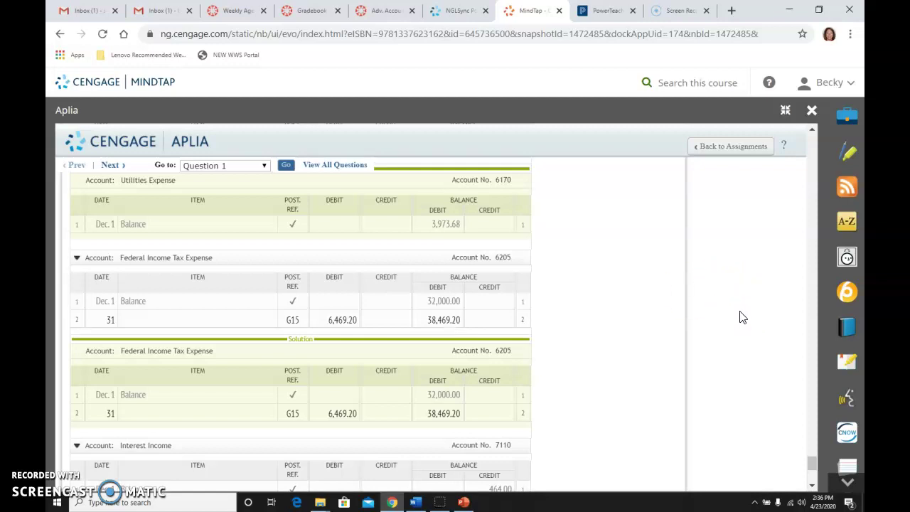
scroll(740, 317, down, 1)
scroll(739, 317, up, 1)
scroll(740, 316, up, 3)
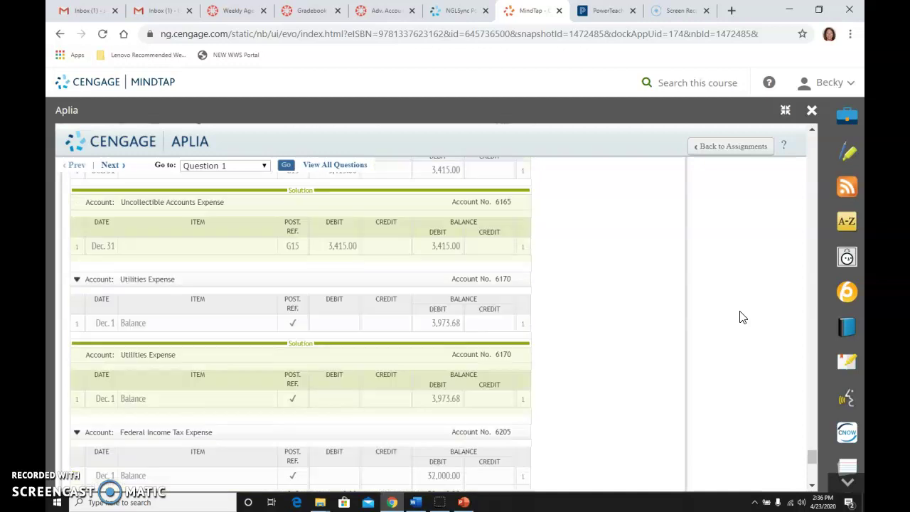
drag(817, 441, 803, 136)
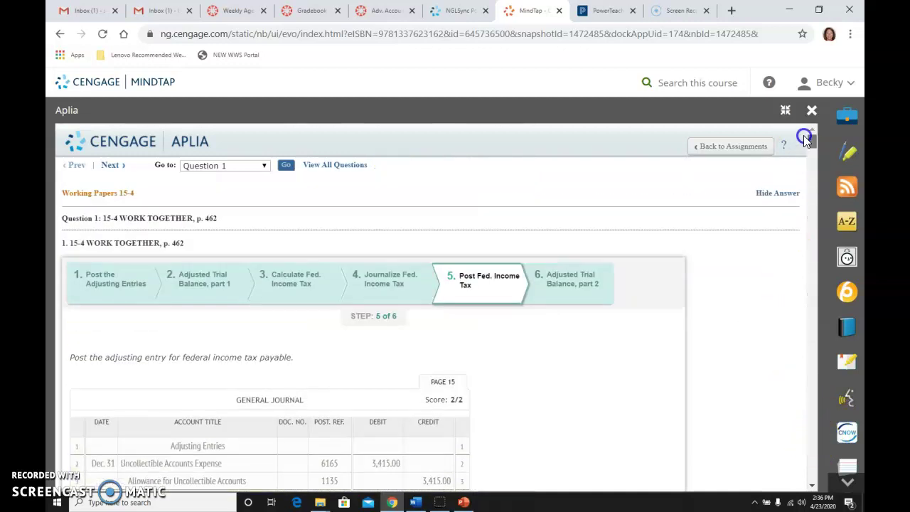
Open step 6's adjusted trial balance and verify debits and credits both total 645,531.99
click(568, 292)
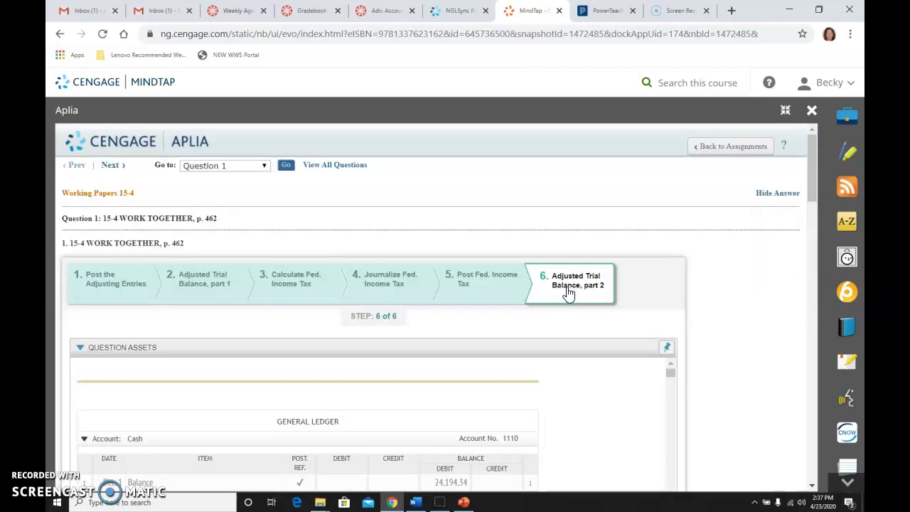
click(617, 315)
scroll(709, 331, down, 10)
scroll(709, 335, down, 8)
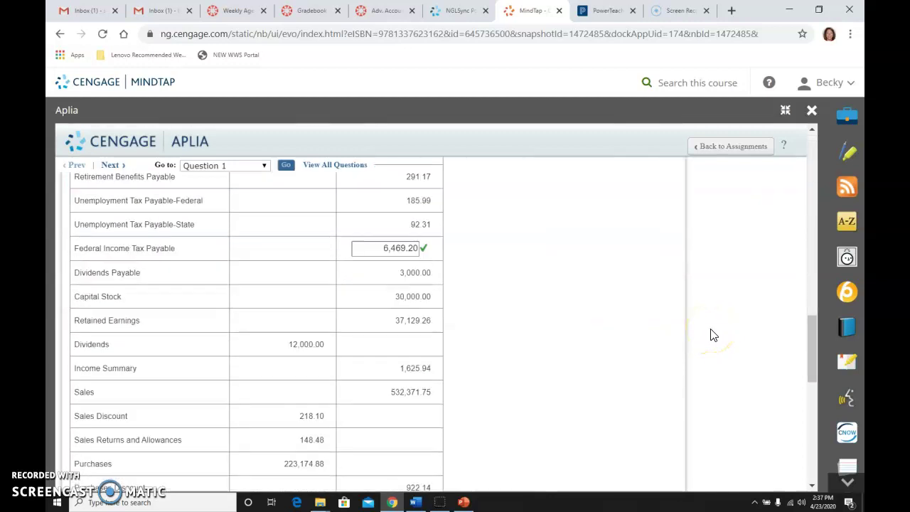
scroll(709, 335, up, 3)
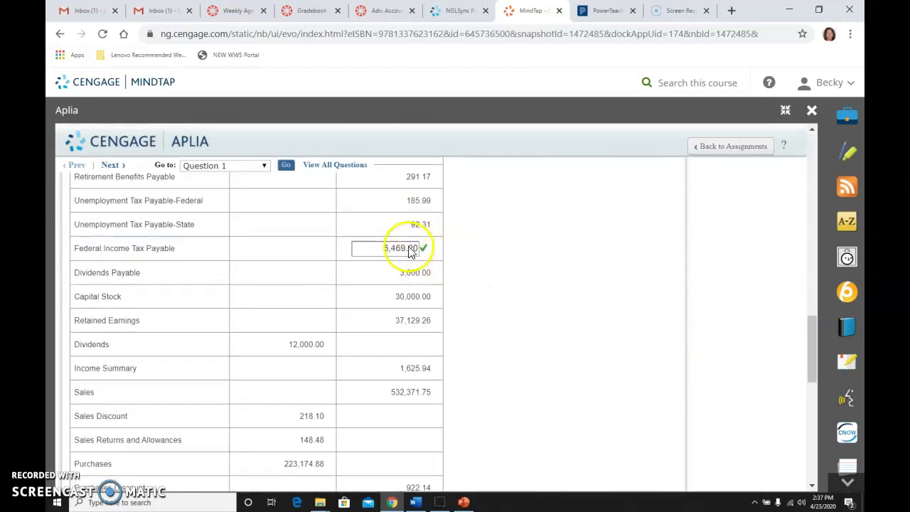
scroll(676, 302, down, 9)
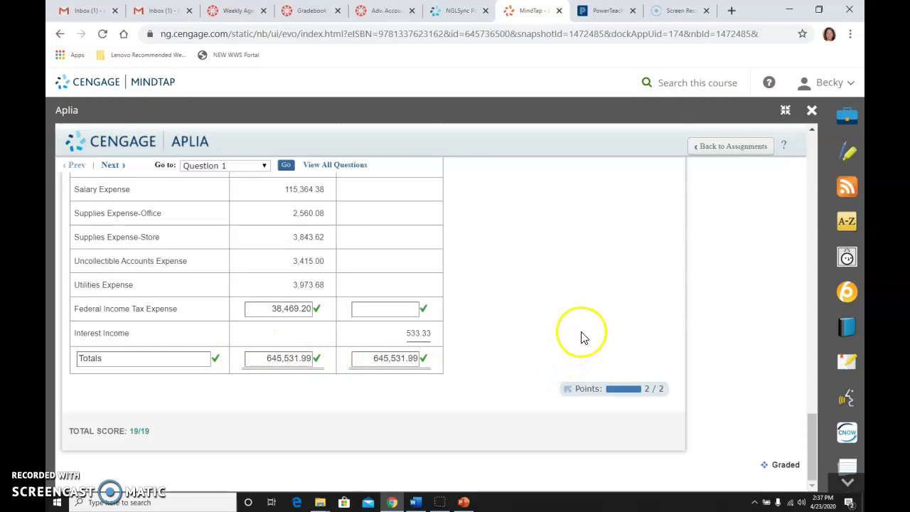
scroll(581, 338, up, 1)
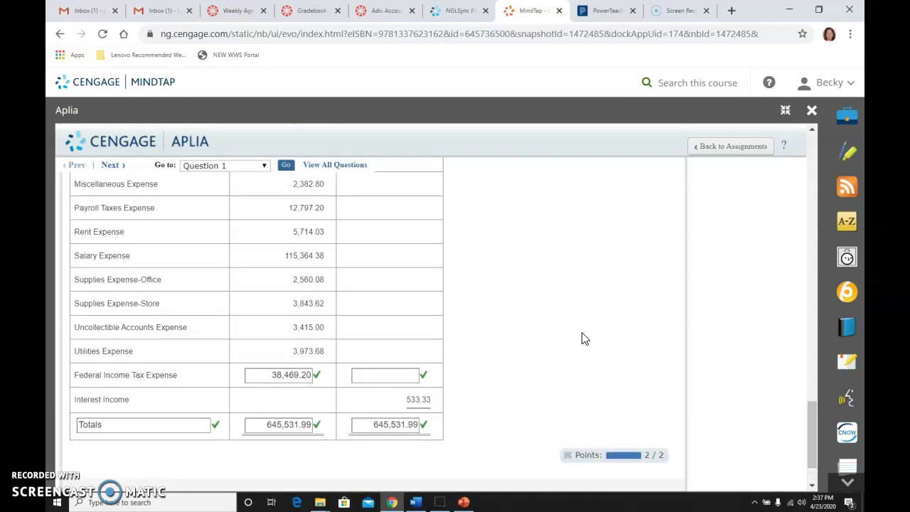
scroll(584, 339, up, 15)
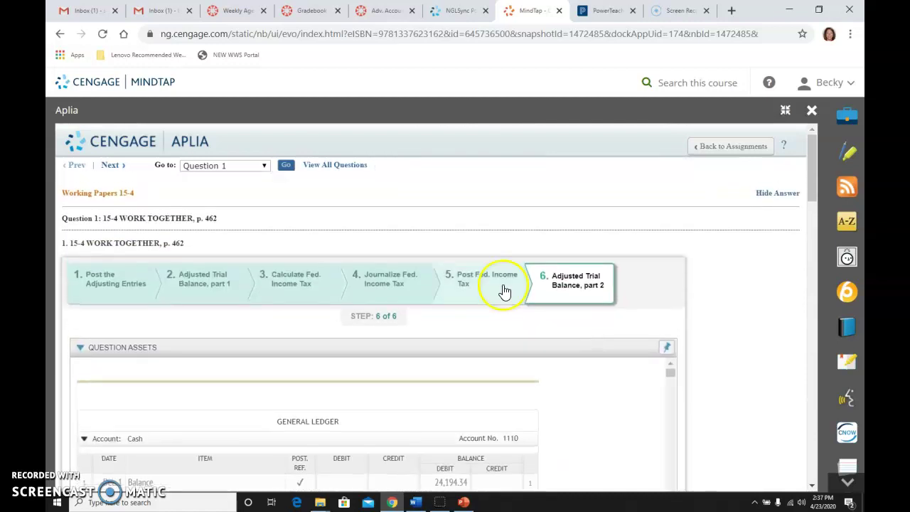
Revisit step 3's 38,469.20 federal income tax calculation, then return to step 4's journal
click(293, 287)
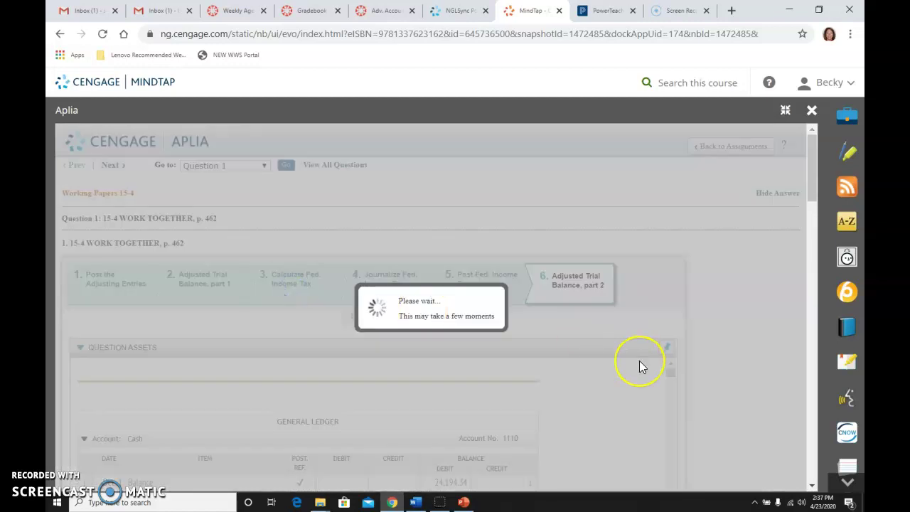
scroll(736, 366, down, 5)
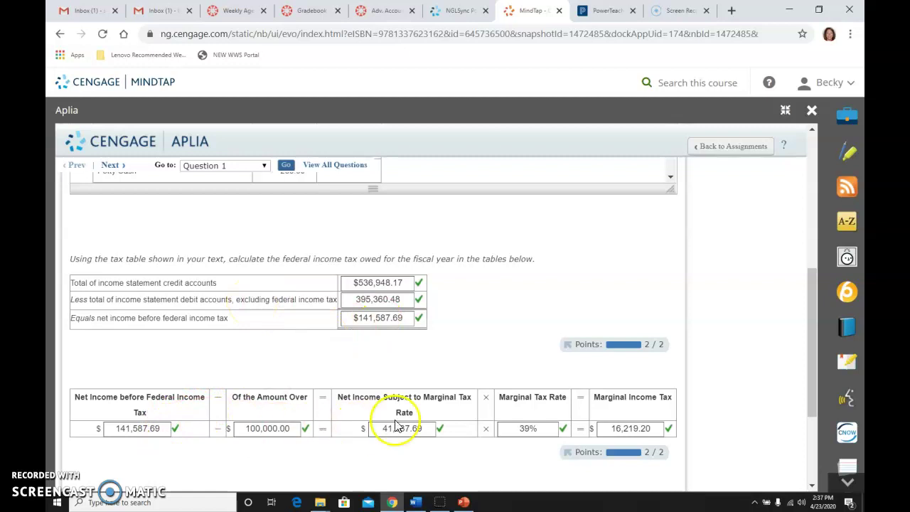
scroll(458, 444, down, 3)
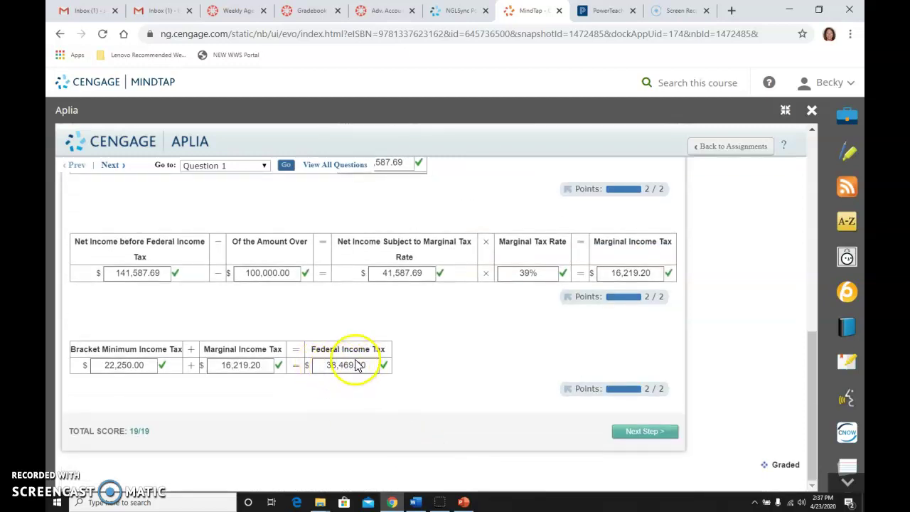
scroll(417, 367, up, 10)
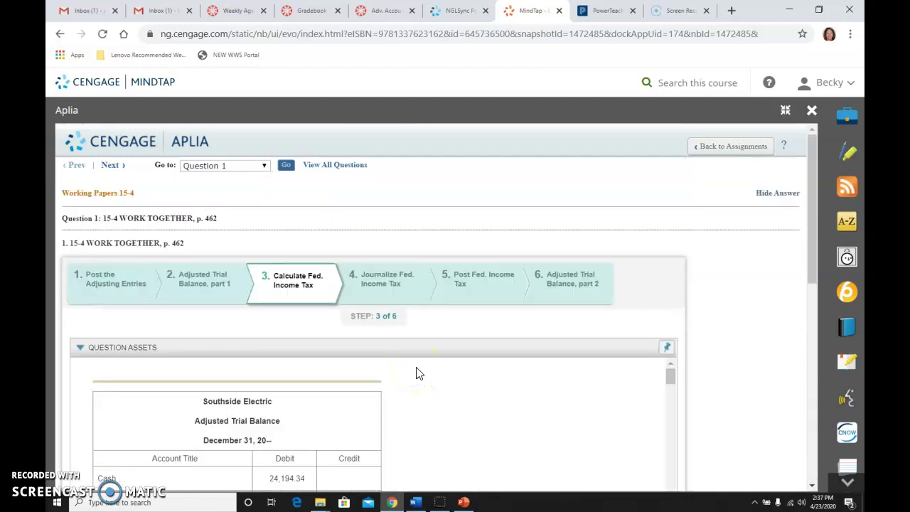
click(400, 290)
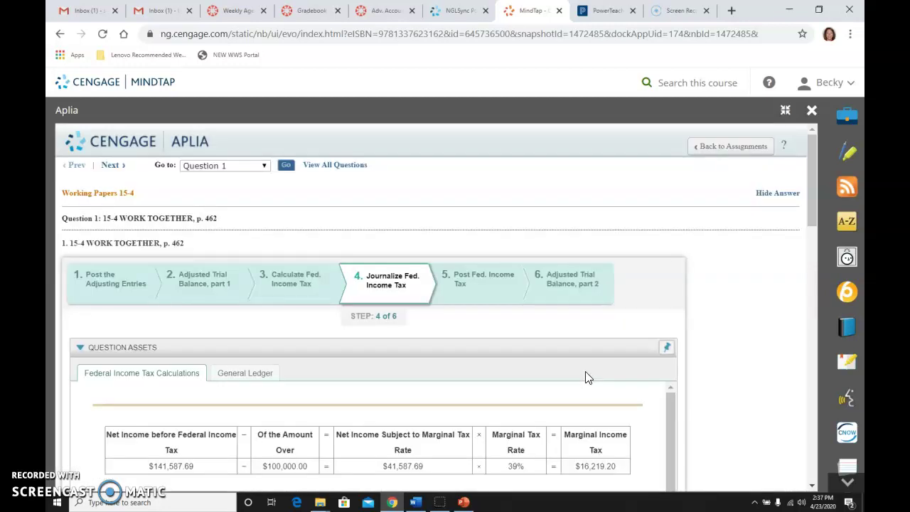
Open the General Ledger reference and scroll to Federal Income Tax Expense, showing its 32,000.00 Dec. 1 balance
click(269, 374)
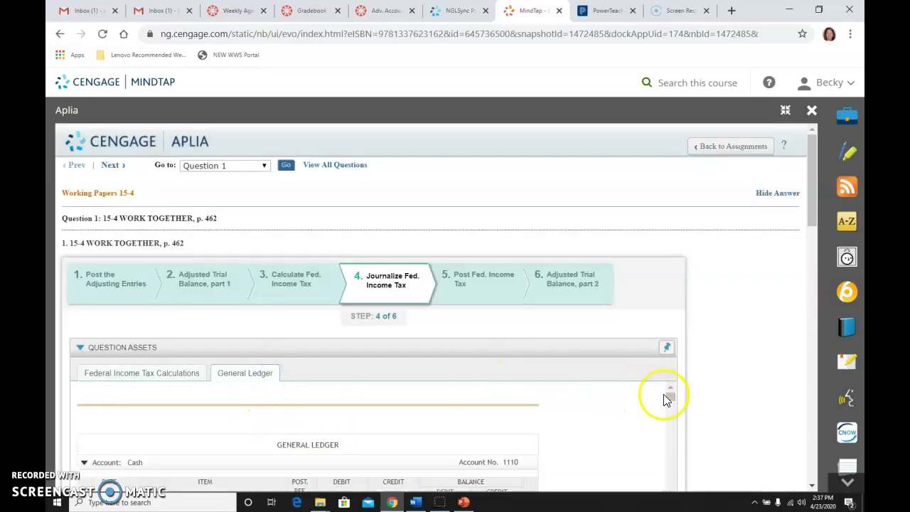
drag(670, 398, 660, 498)
scroll(731, 386, down, 3)
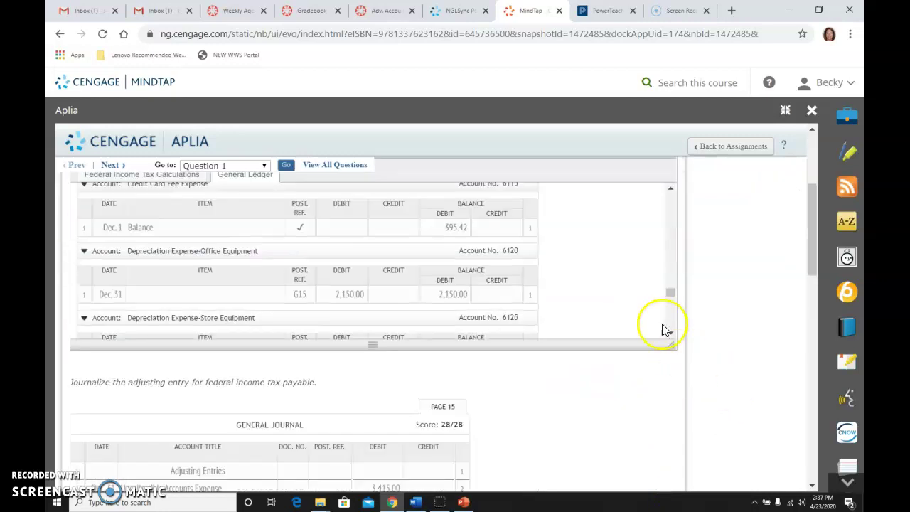
drag(671, 300, 670, 320)
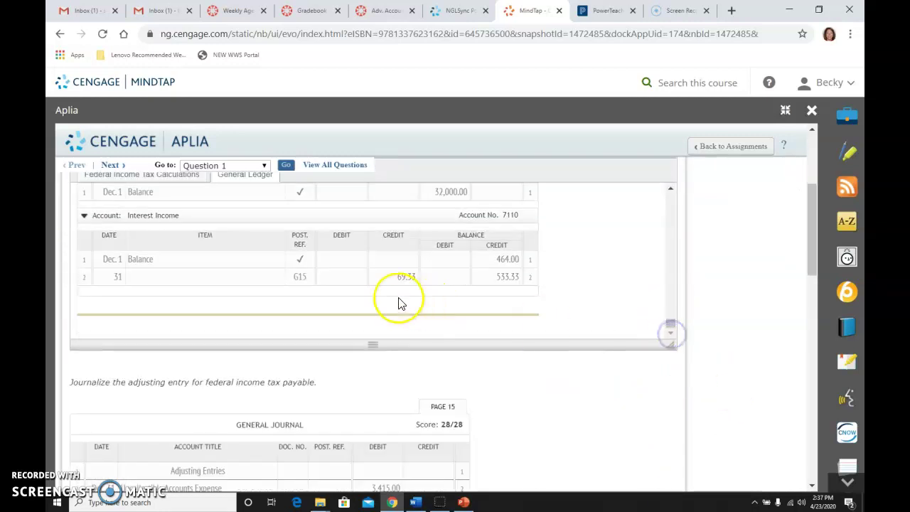
scroll(401, 303, up, 1)
scroll(398, 299, up, 2)
scroll(398, 299, down, 3)
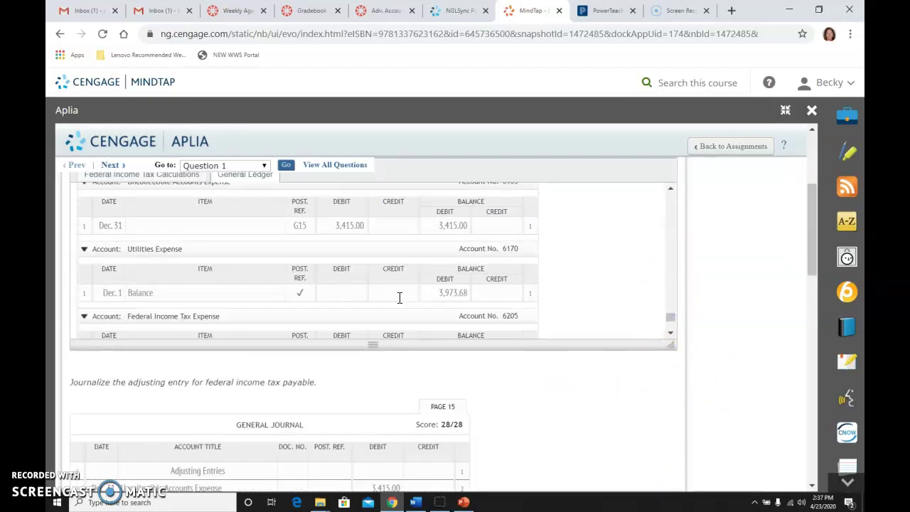
scroll(400, 299, down, 1)
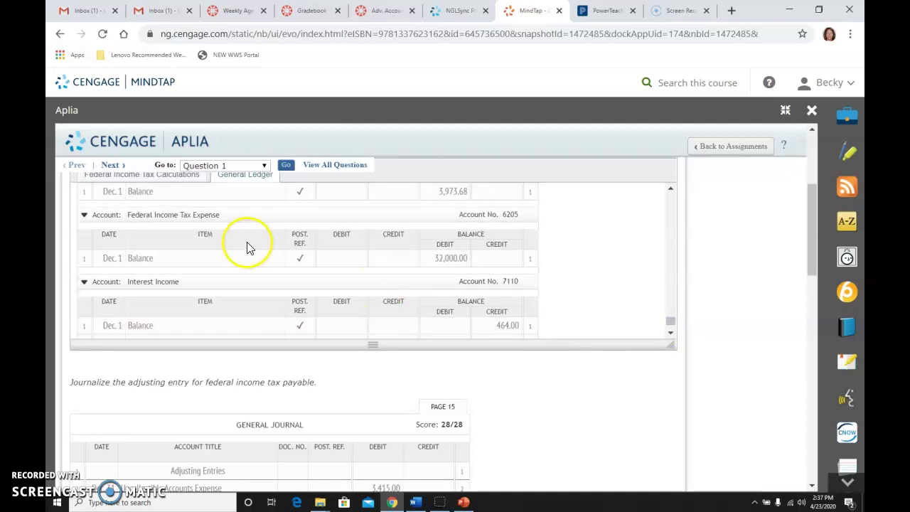
click(455, 256)
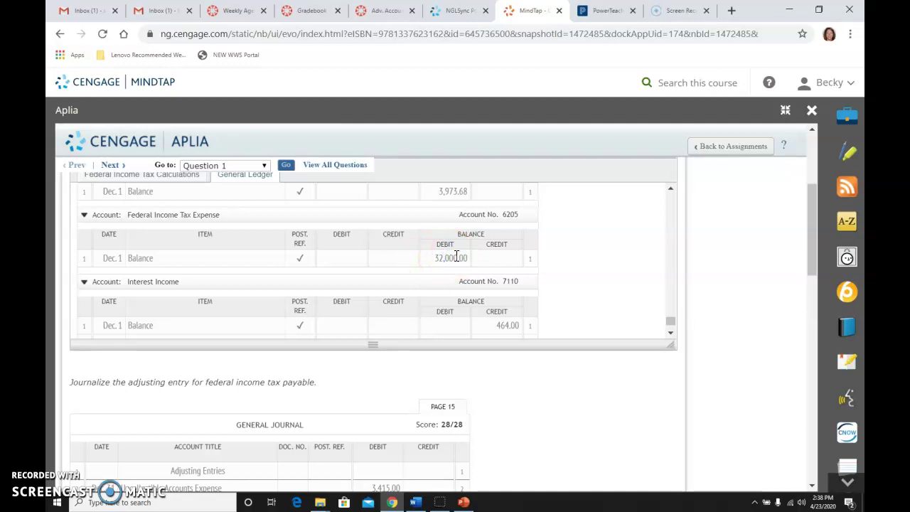